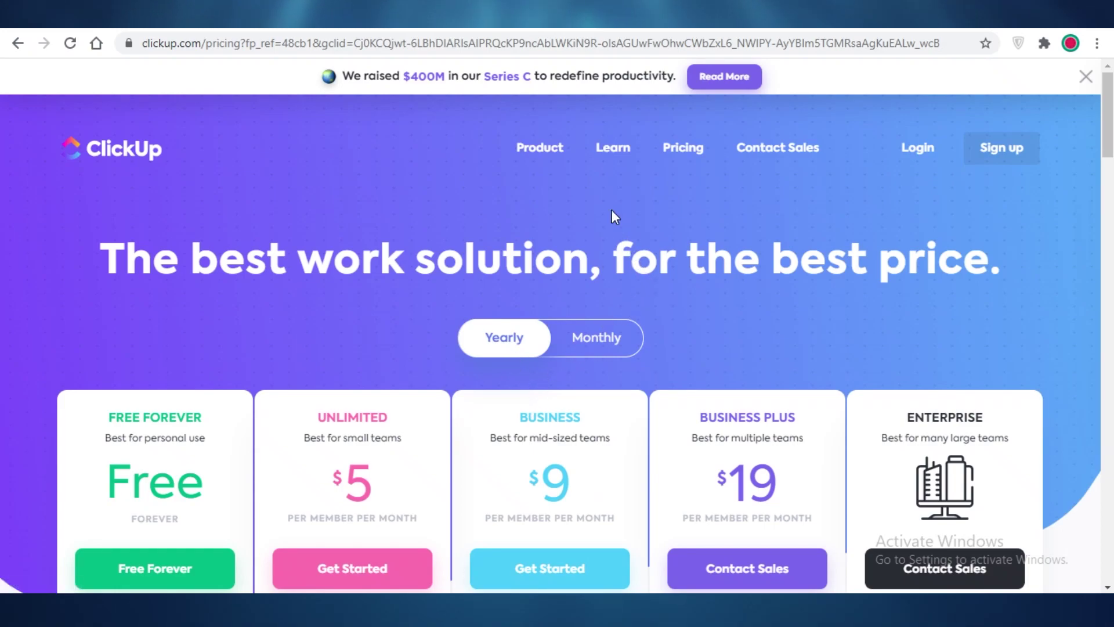
Sign up for ClickUp, then open the workspace avatar menu at bottom-left.
scroll(263, 278, down, 7)
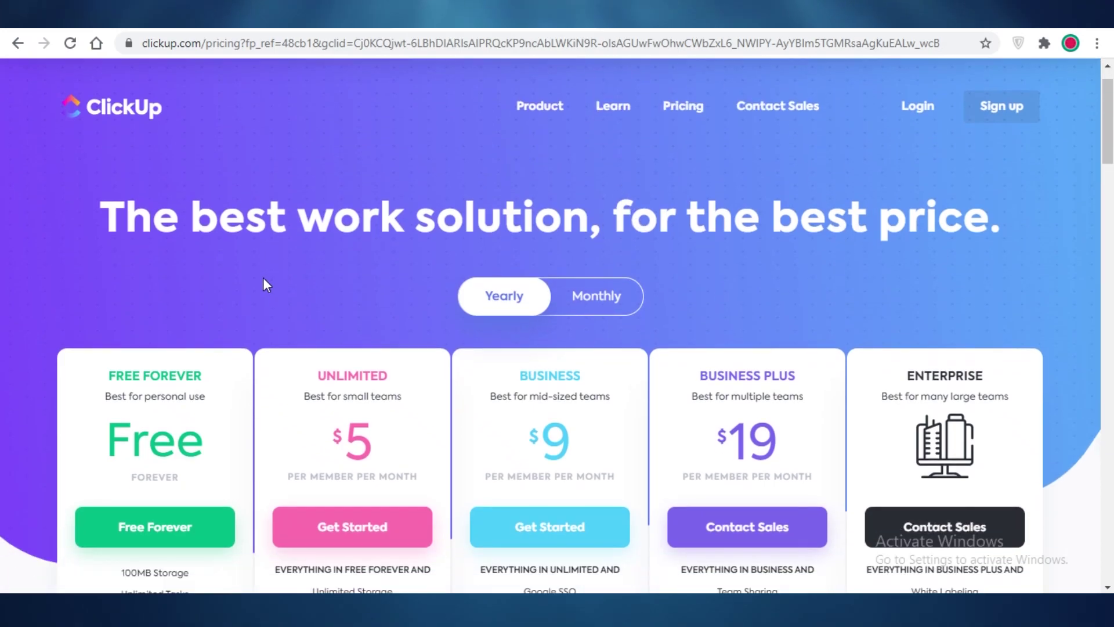
scroll(70, 249, up, 4)
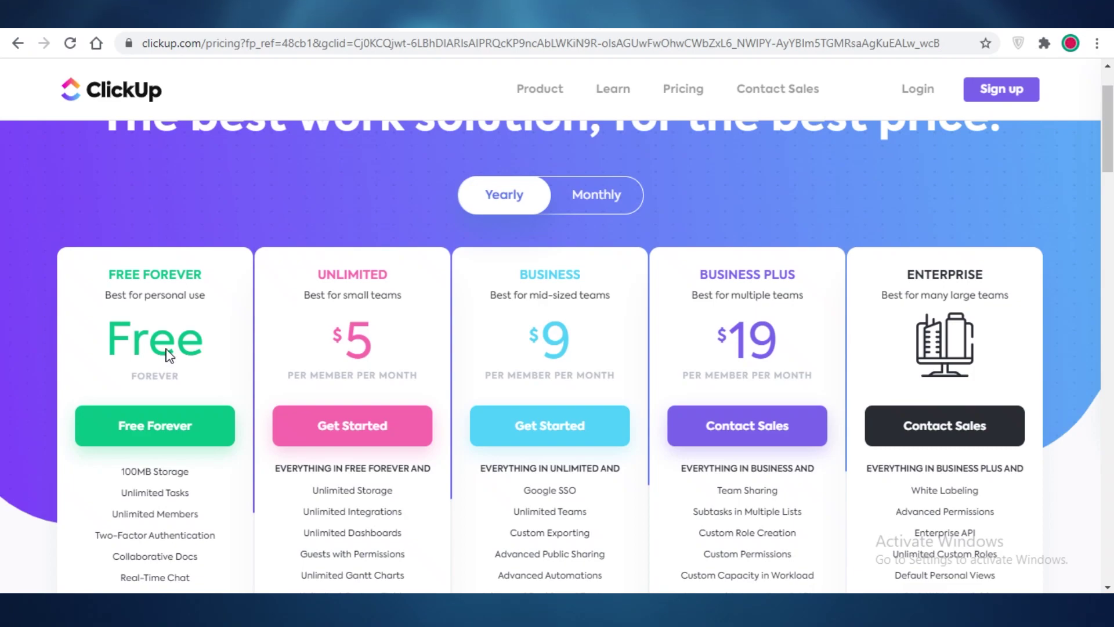
scroll(218, 390, down, 3)
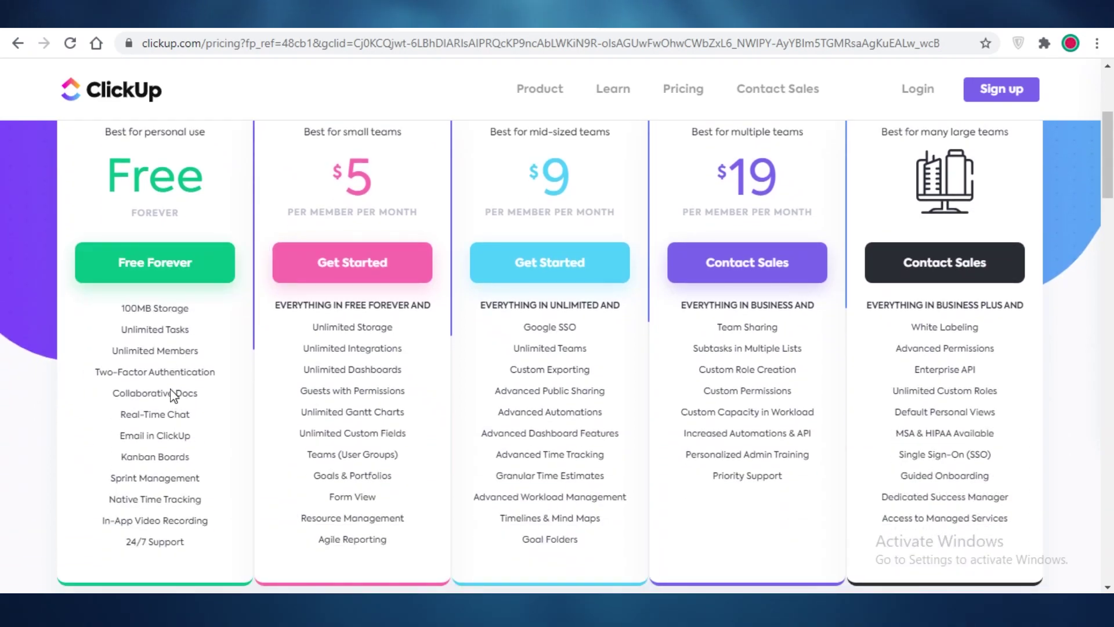
mouse_move(173, 339)
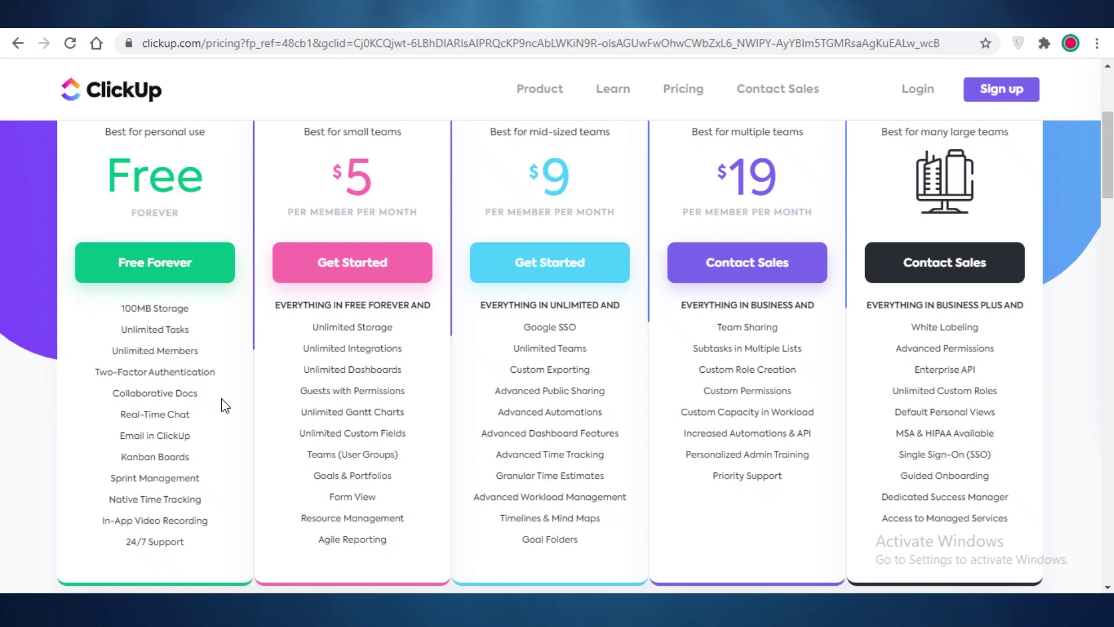
scroll(156, 361, up, 3)
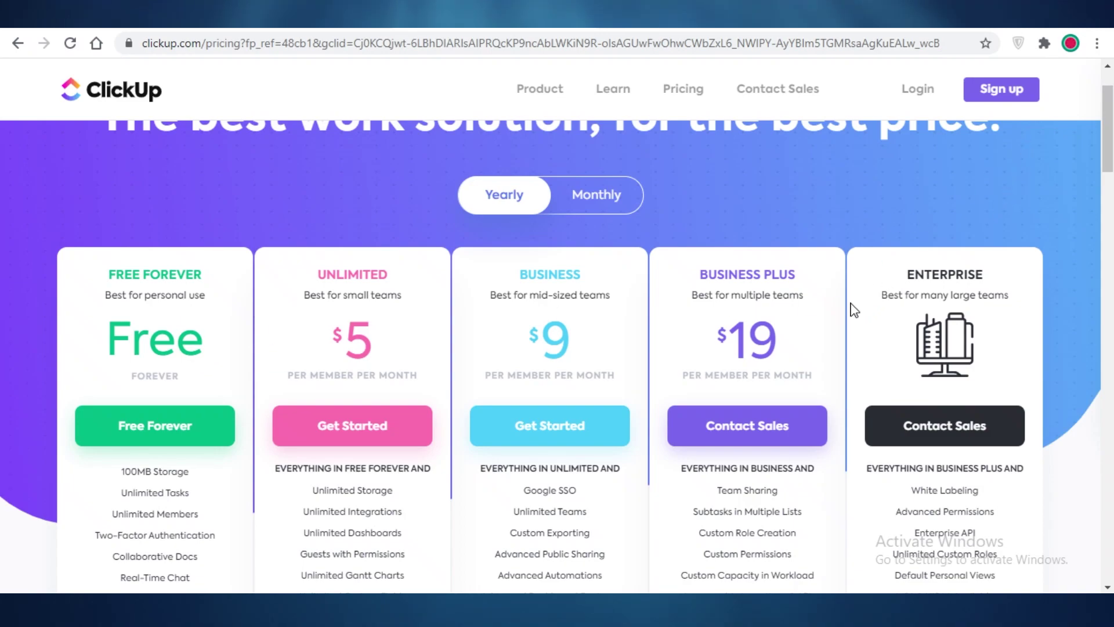
scroll(366, 323, down, 7)
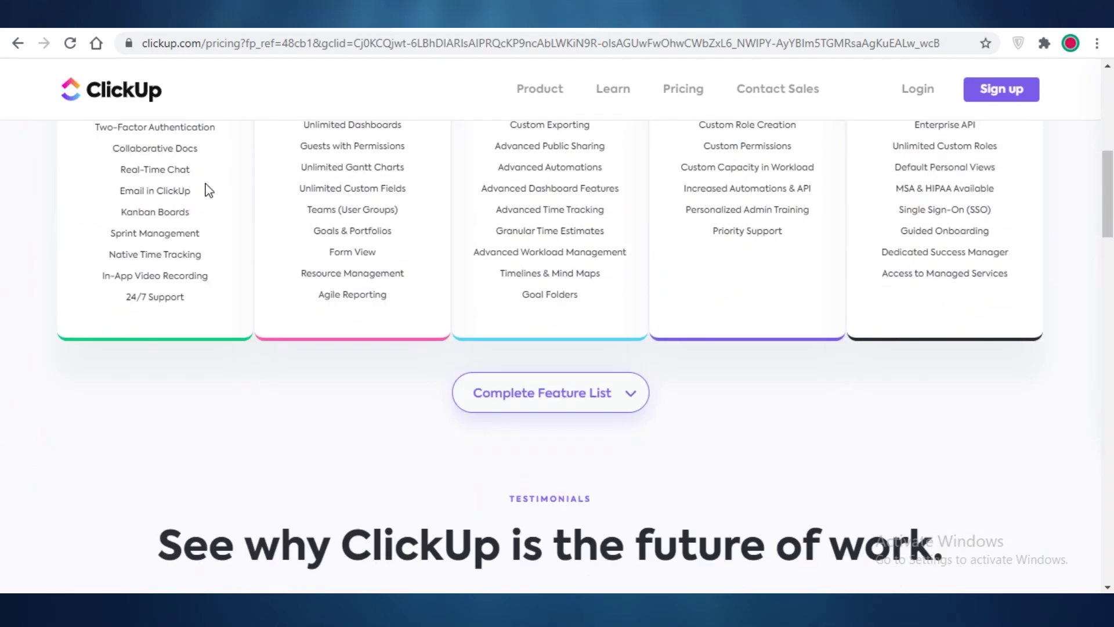
scroll(485, 238, up, 5)
scroll(485, 238, up, 3)
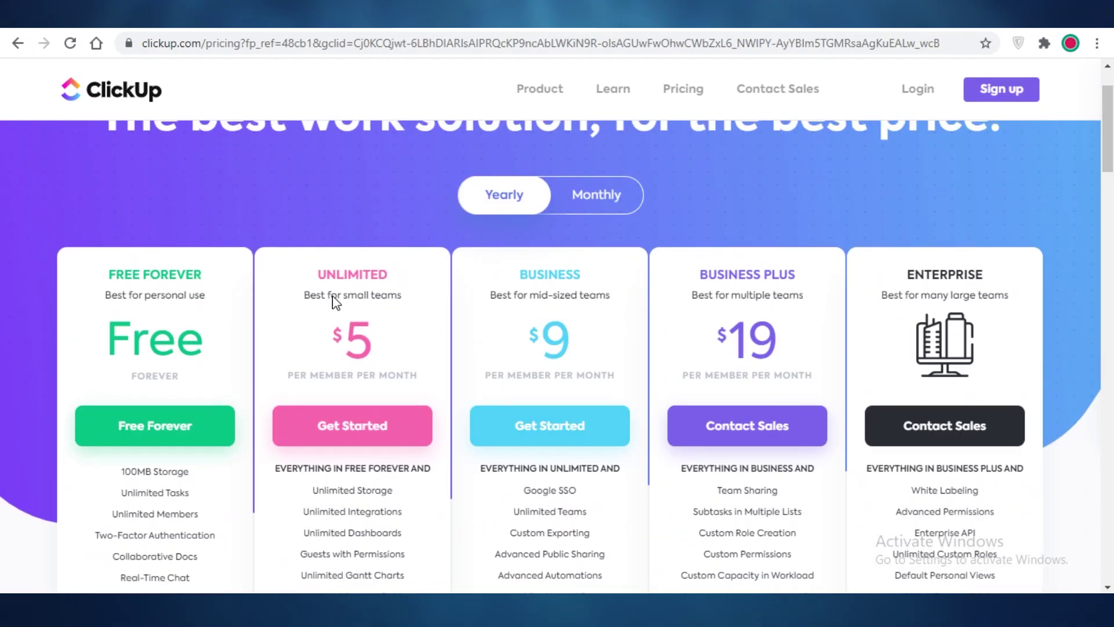
scroll(858, 168, up, 3)
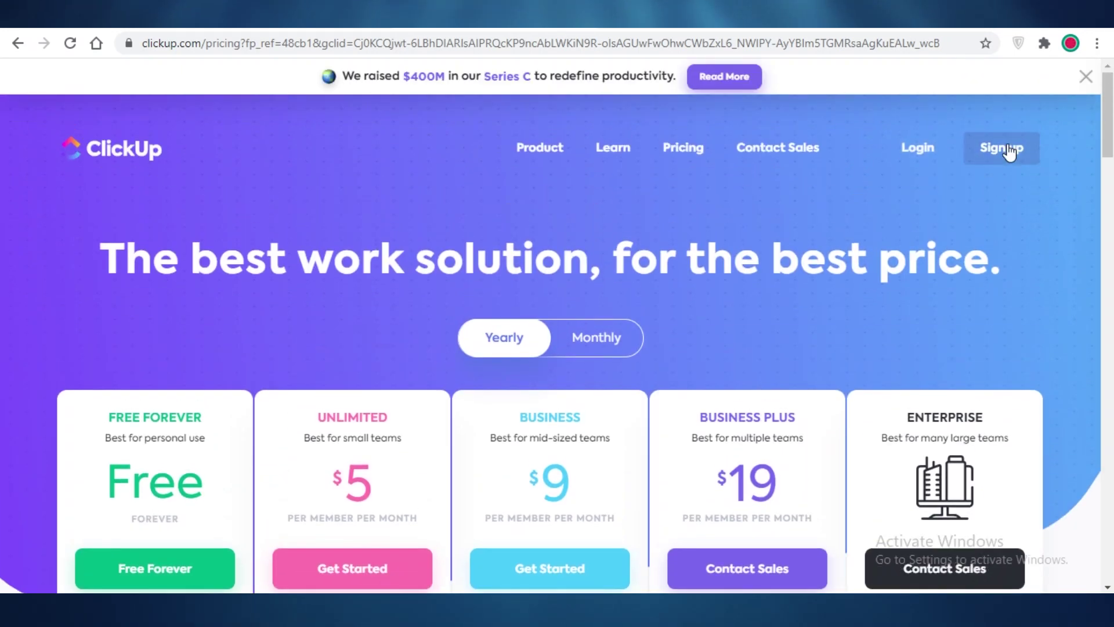
click(1009, 152)
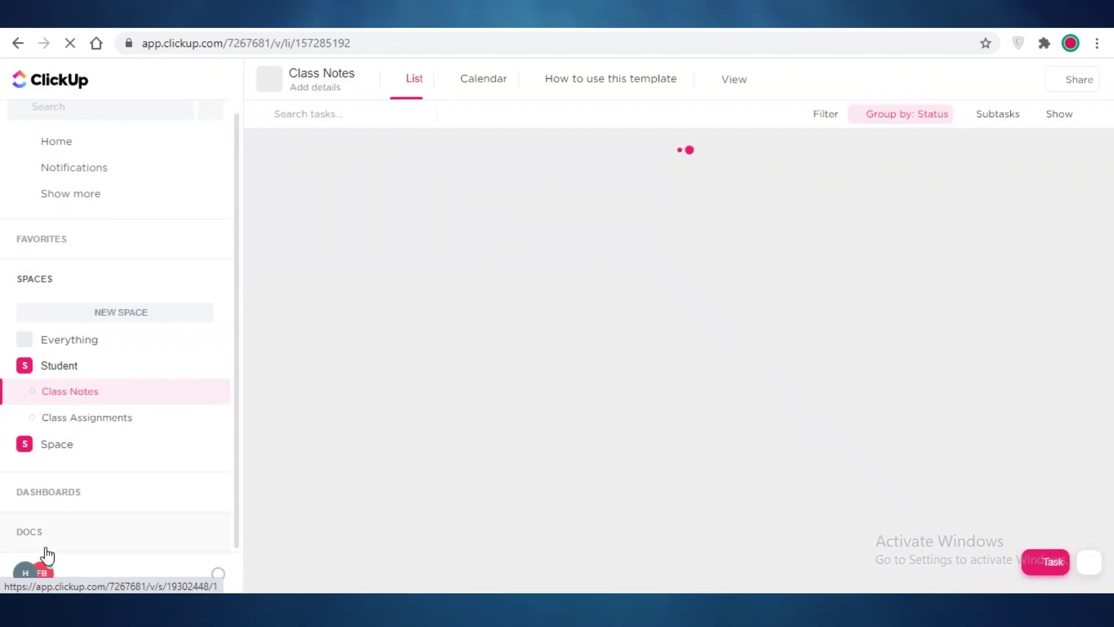
click(30, 574)
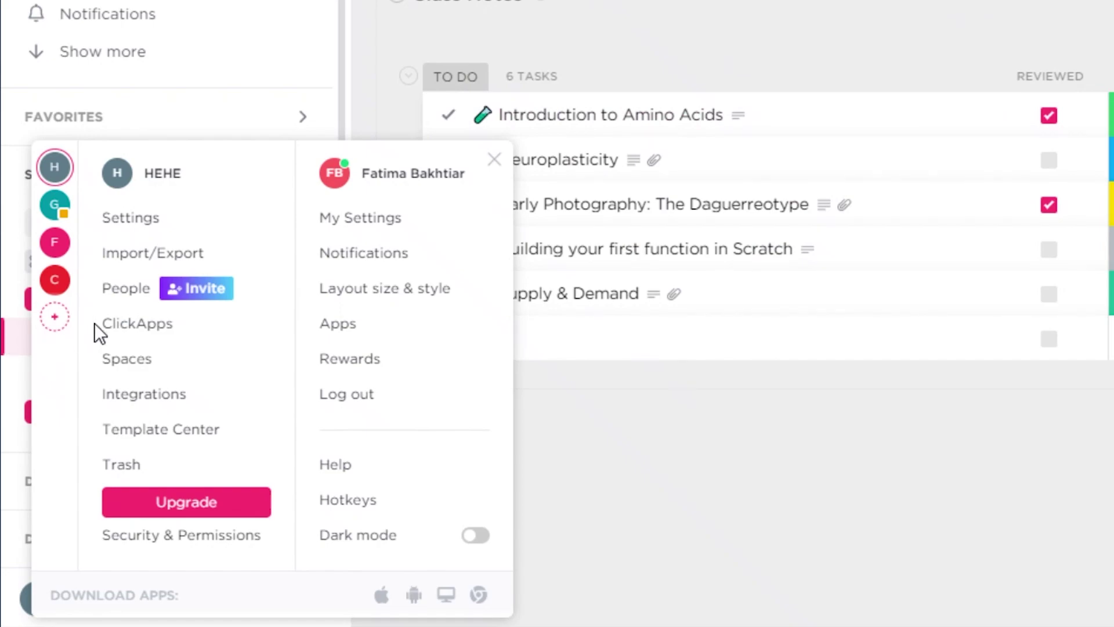
Add a new Workspace and name it Side Hustle.
click(54, 319)
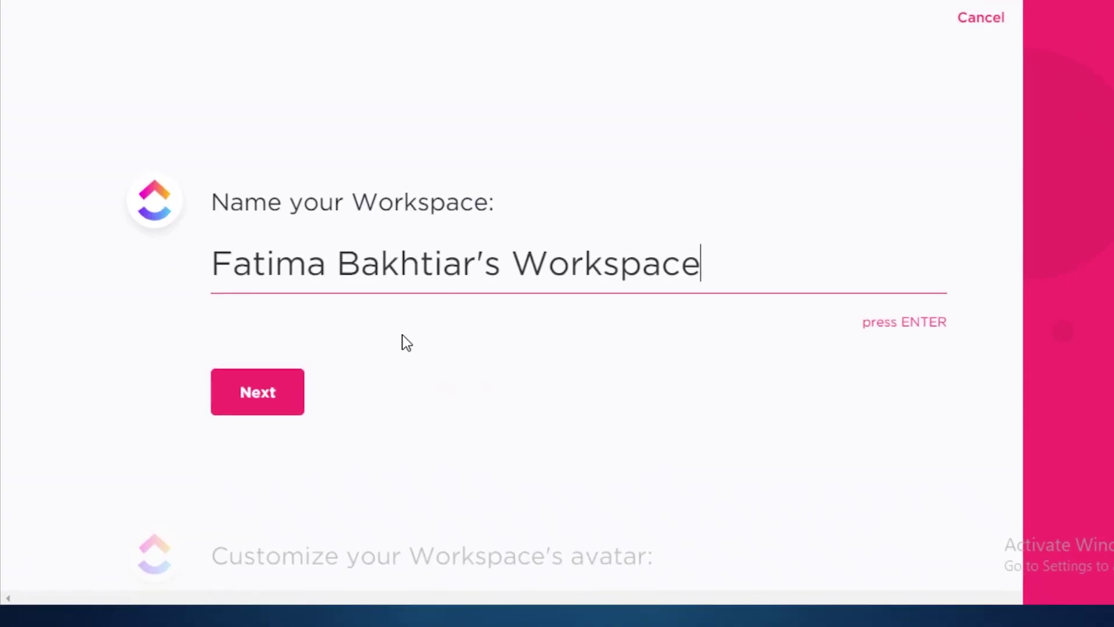
triple_click(755, 262)
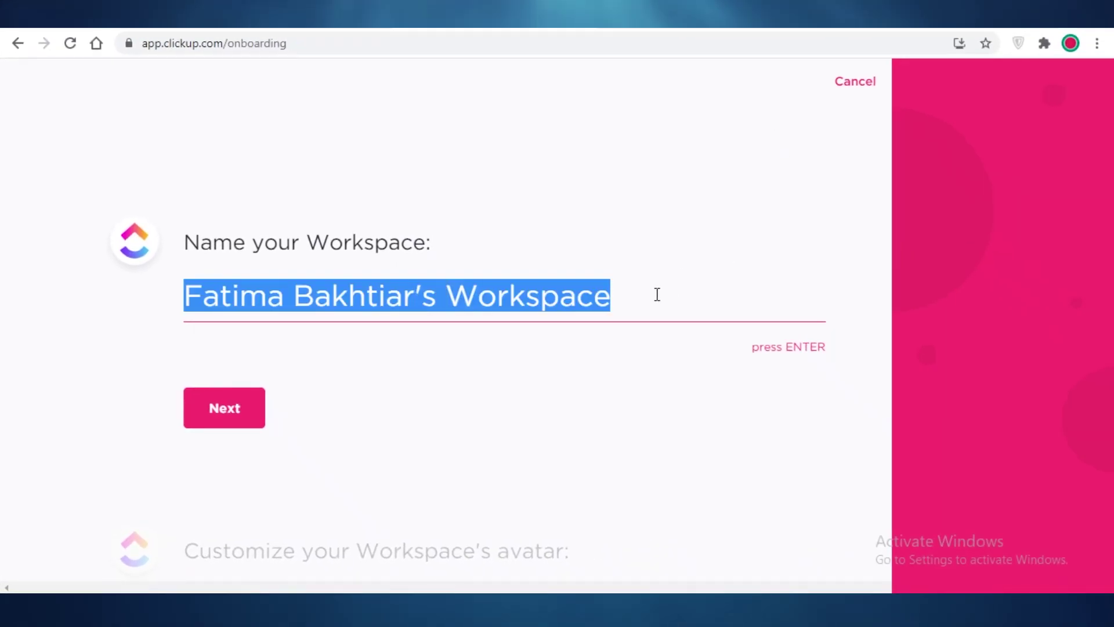
key(BackSpace)
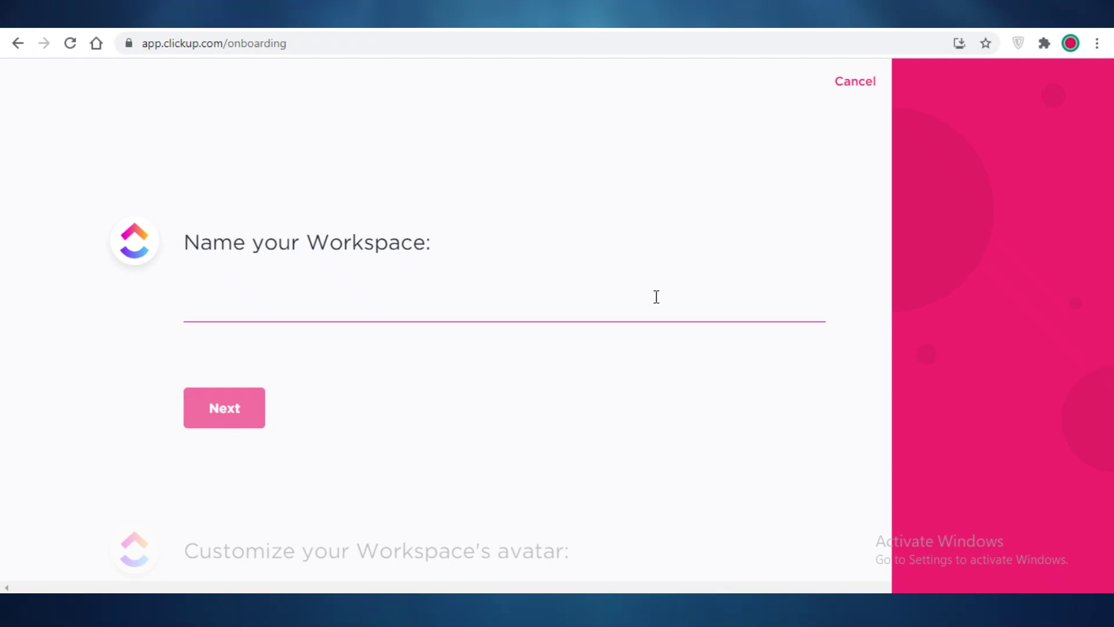
text(Sample)
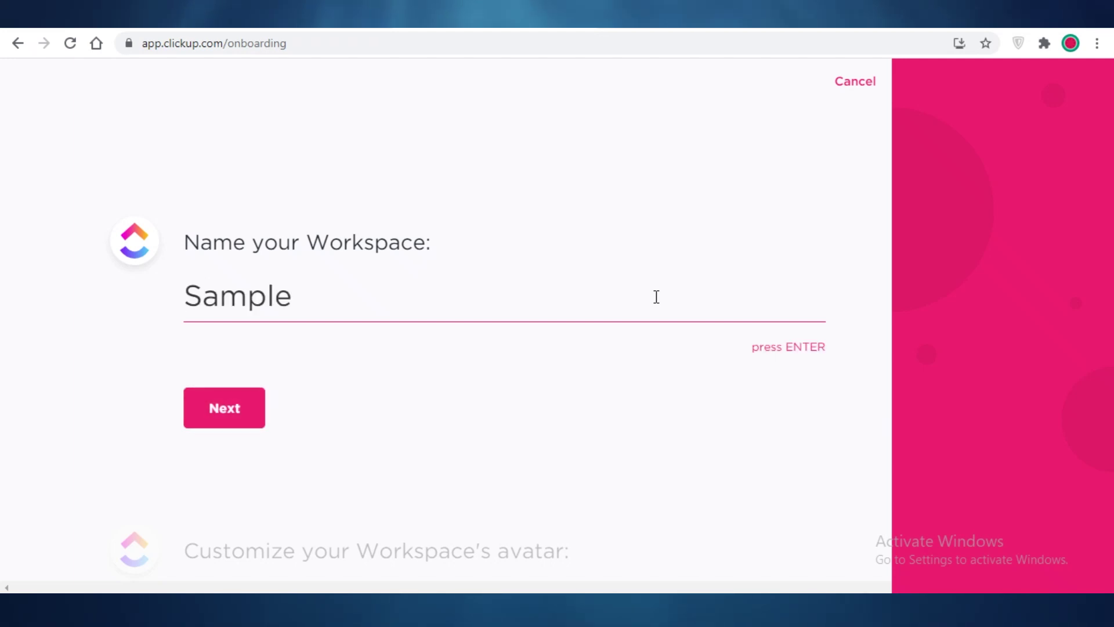
text( 1)
key(BackSpace)
key(BackSpace)
key(BackSpace)
key(BackSpace)
key(BackSpace)
key(BackSpace)
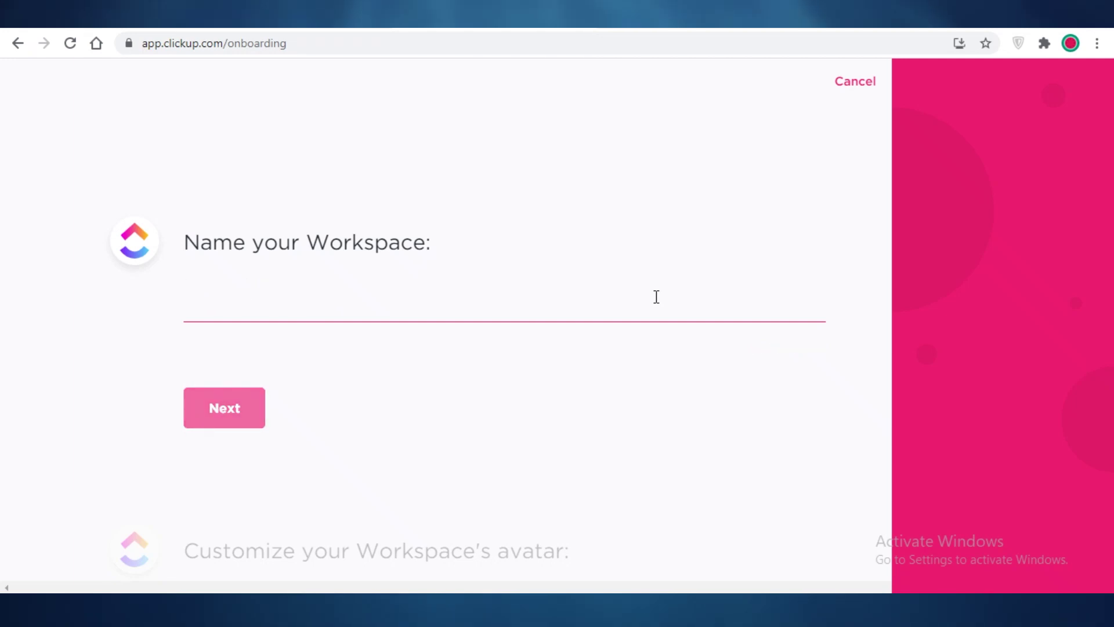
text(Side Hustle)
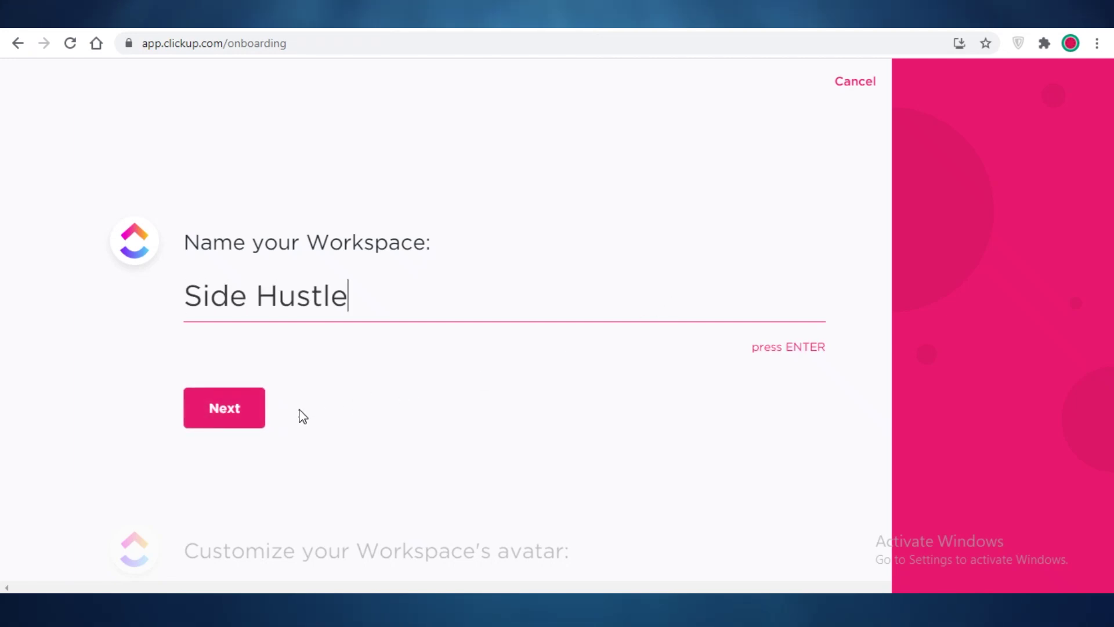
click(243, 423)
Give the Workspace a pink avatar, set team size to 2-5, and skip inviting people.
click(757, 269)
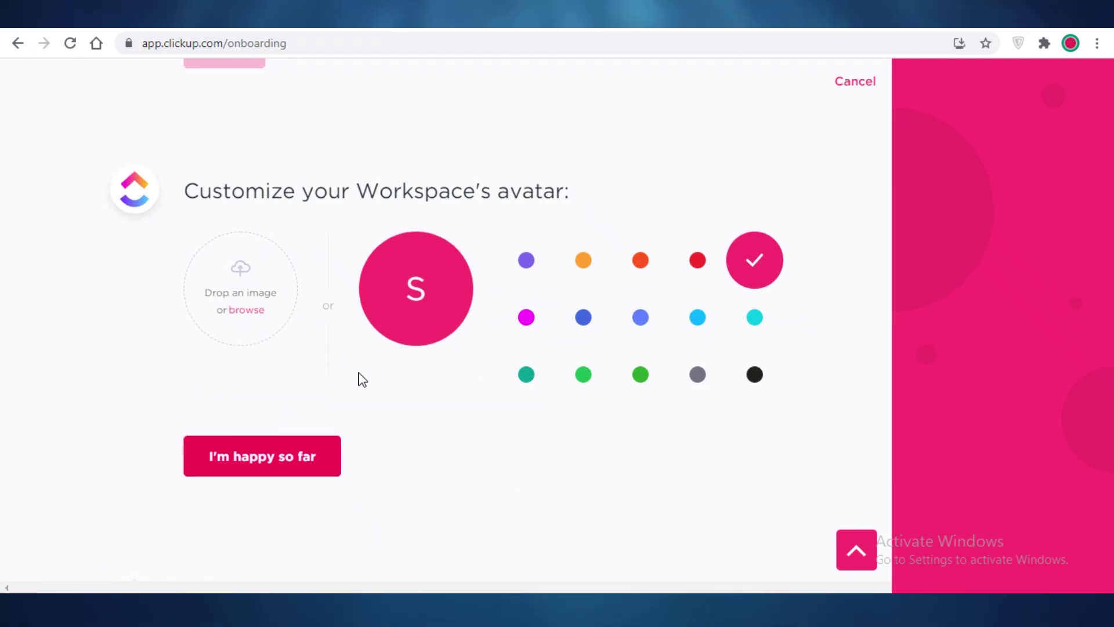
click(250, 448)
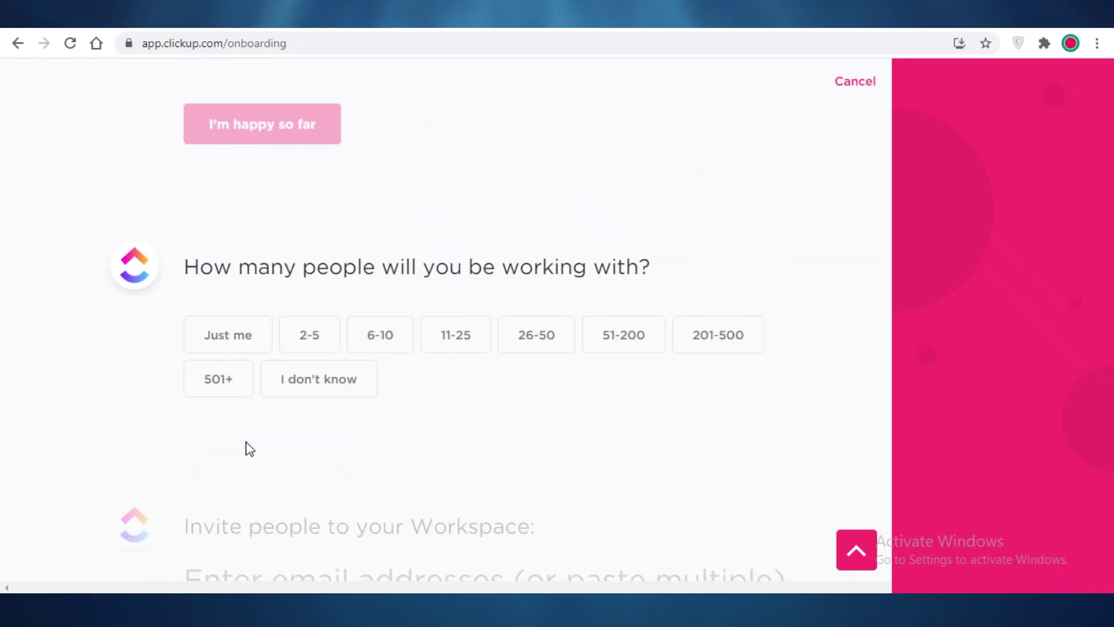
click(326, 355)
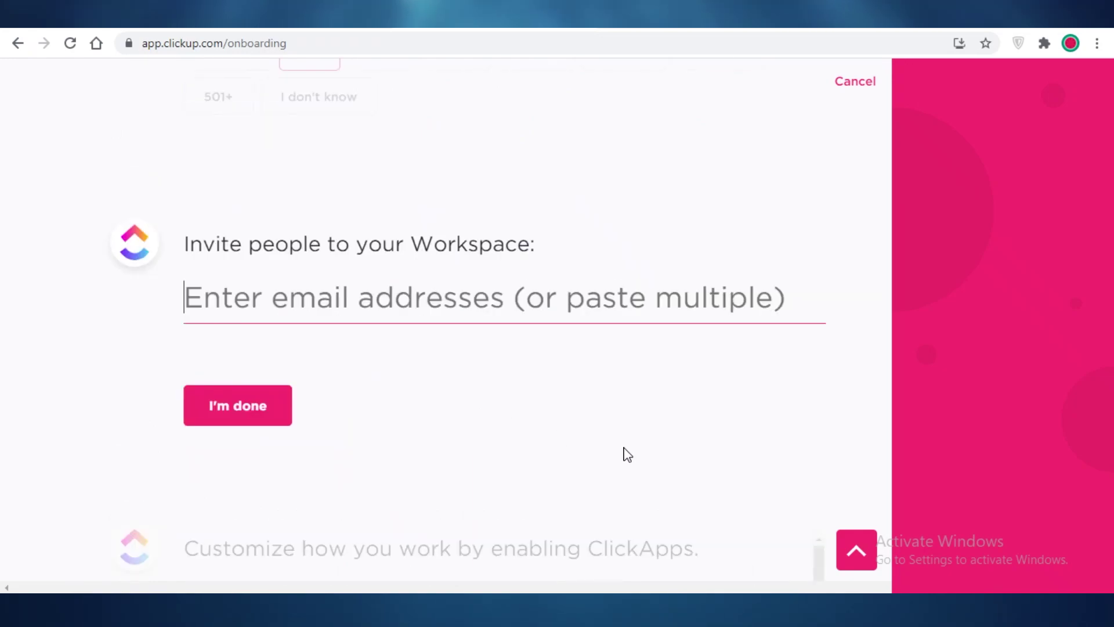
click(235, 409)
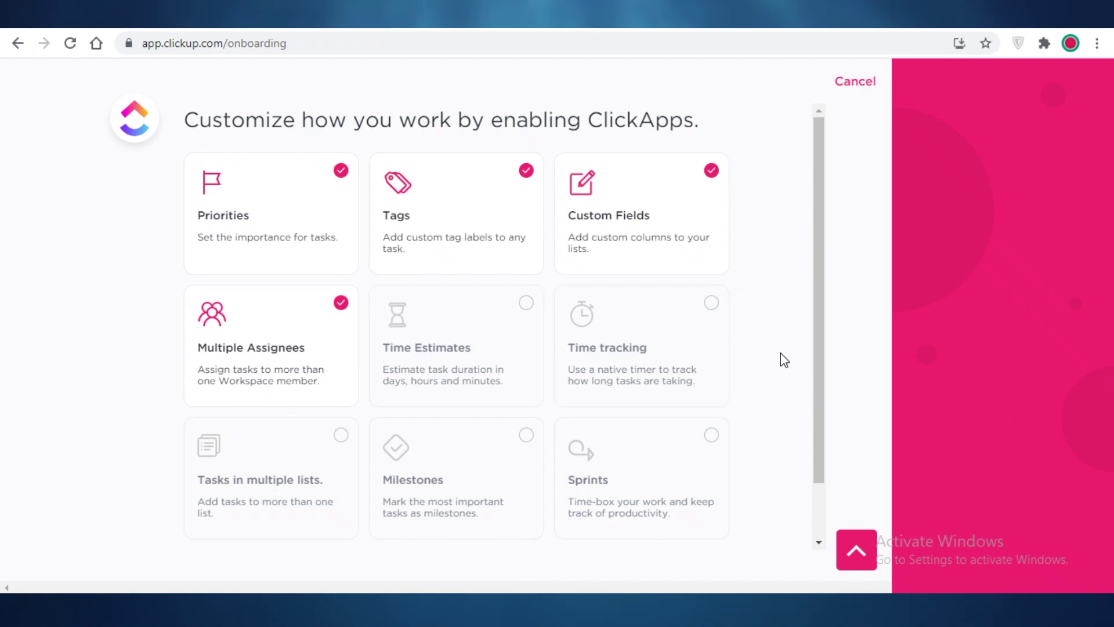
Turn off the preselected Multiple Assignees, Priorities, Tags and Custom Fields ClickApps.
scroll(250, 272, down, 1)
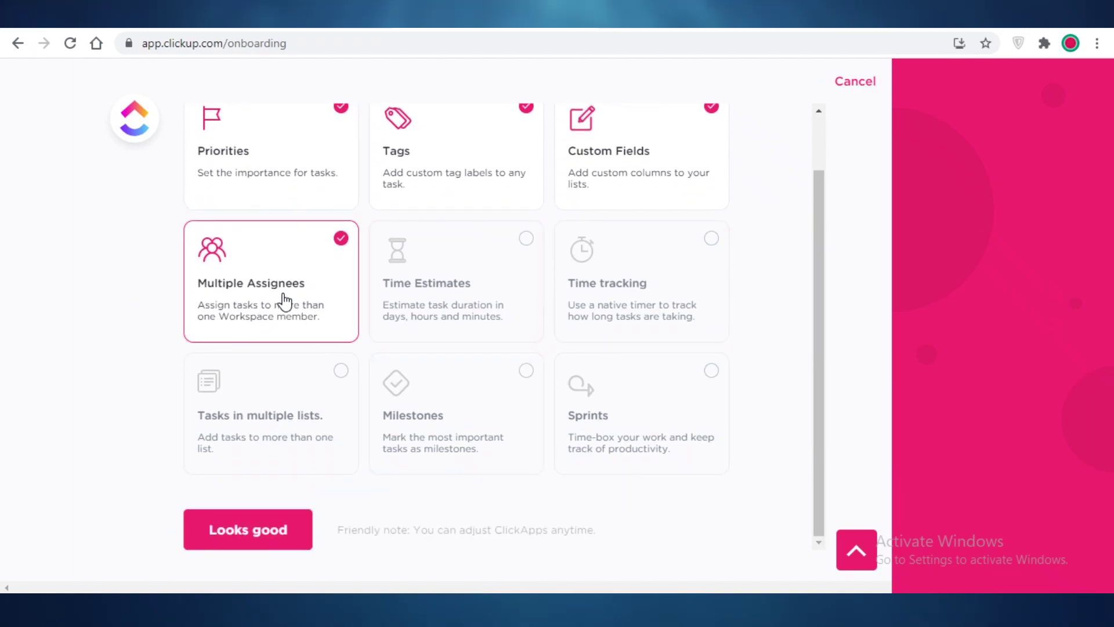
scroll(284, 301, up, 1)
click(294, 326)
click(244, 226)
click(507, 217)
click(621, 218)
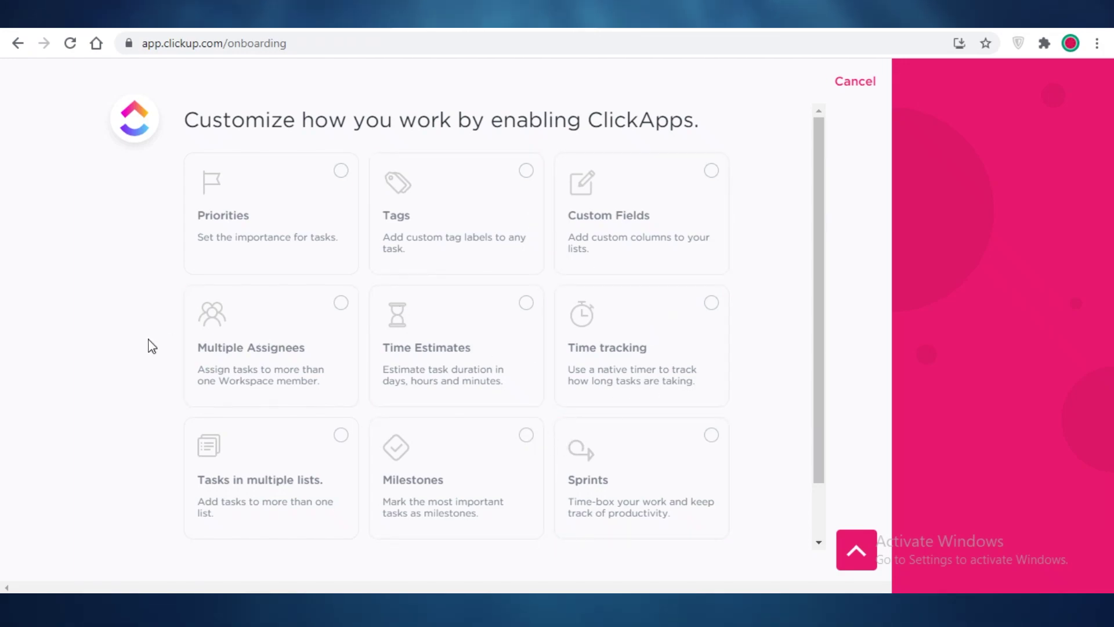
click(197, 330)
click(296, 348)
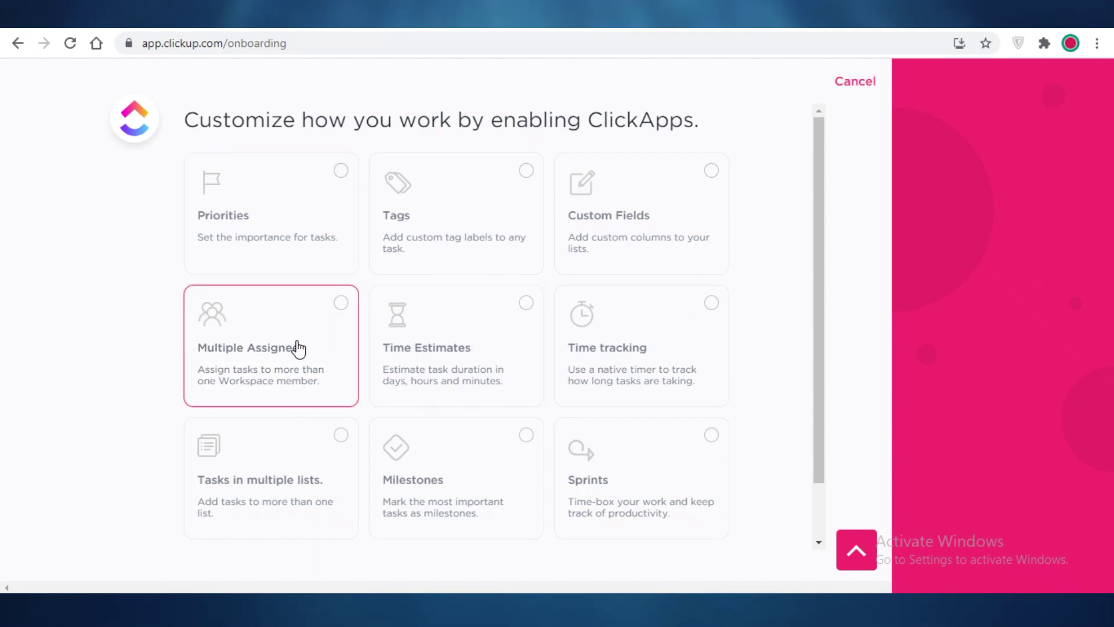
Enable Priorities, Tags, Custom Fields, Multiple Assignees, Time Estimates, Time tracking, Tasks in multiple lists, Milestones and Sprints.
click(302, 190)
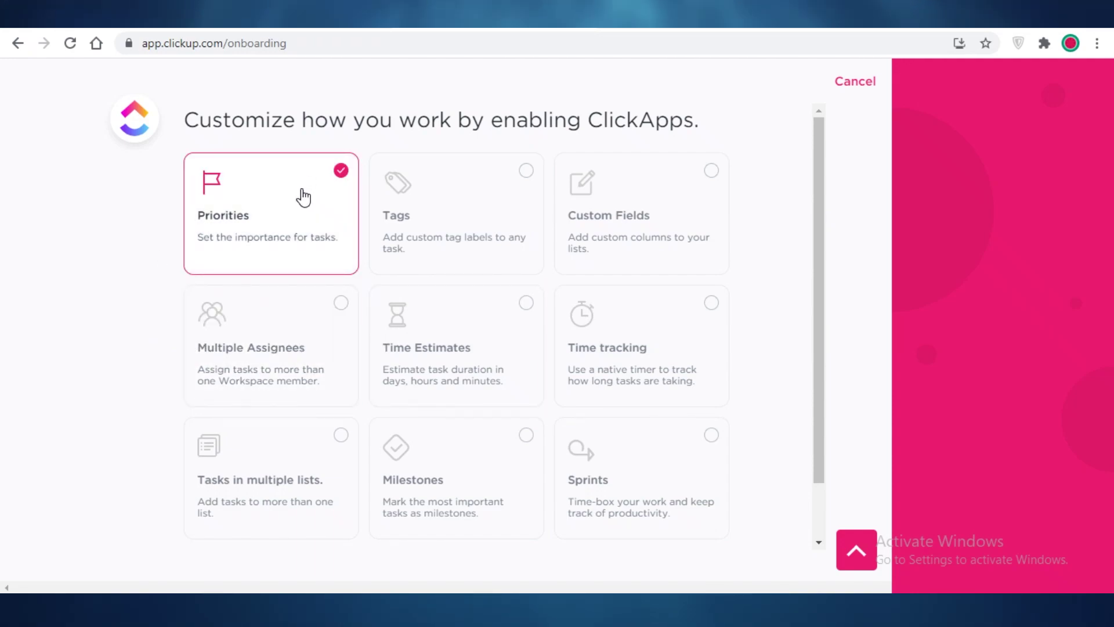
click(385, 219)
click(639, 221)
click(638, 348)
click(452, 348)
click(264, 350)
click(267, 475)
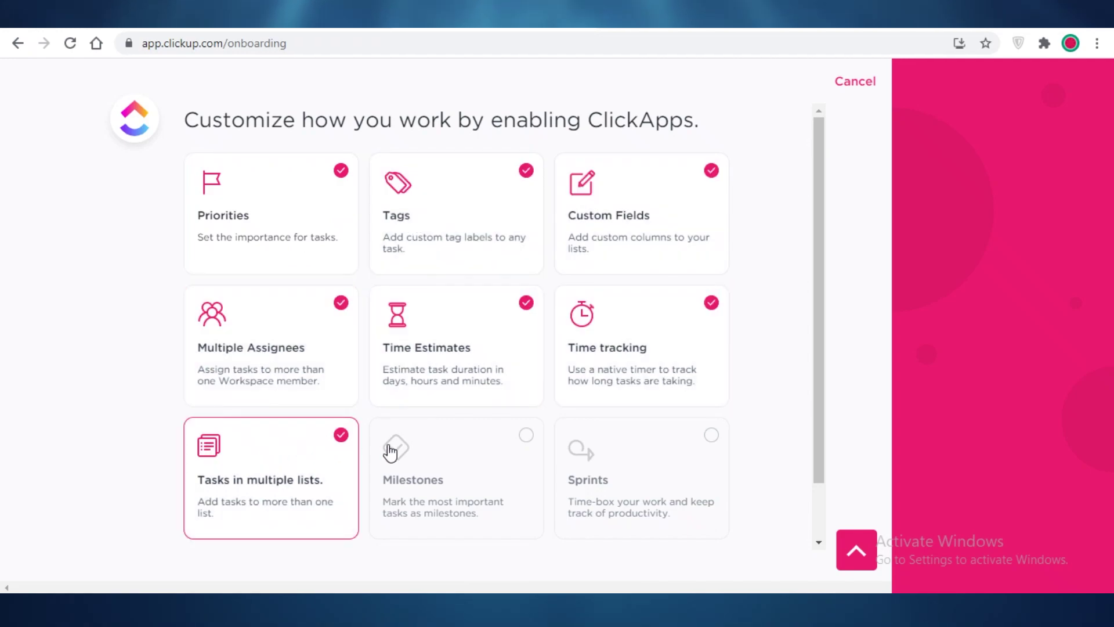
click(391, 451)
click(592, 470)
Recheck Milestones and Sprints so all nine stay enabled, and confirm with Looks good.
scroll(629, 405, down, 1)
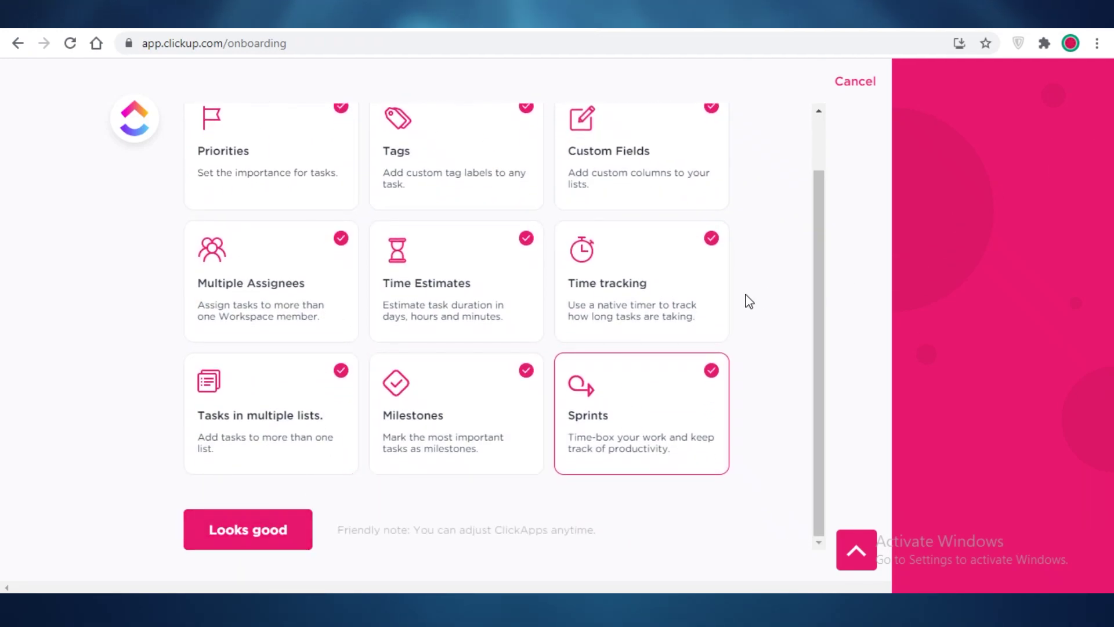
click(438, 391)
click(572, 410)
click(575, 409)
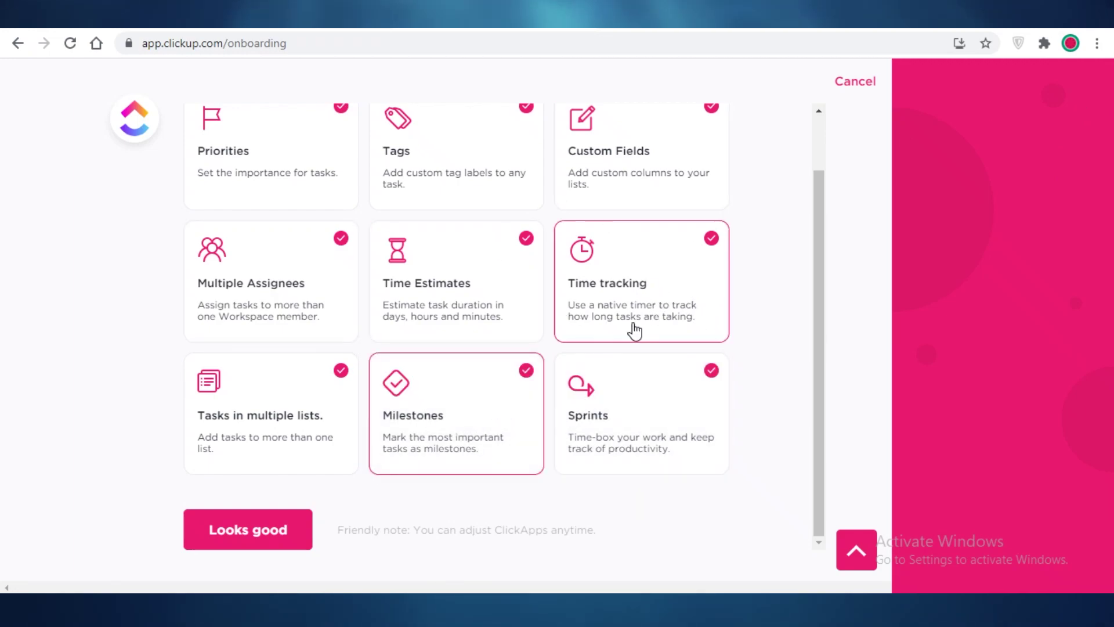
click(264, 529)
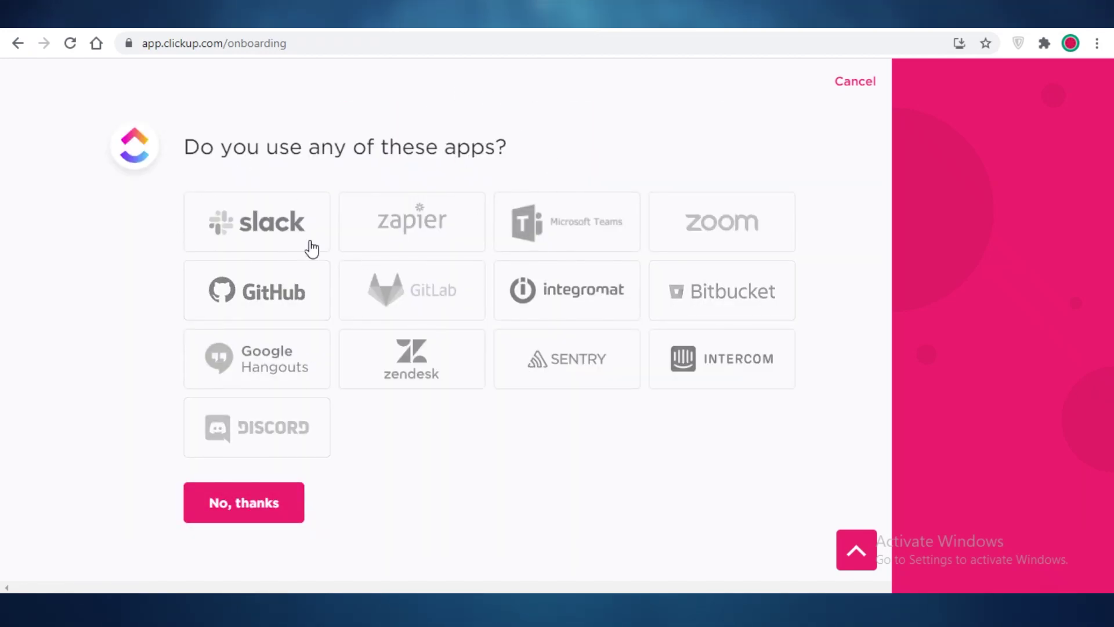
Decline connecting other apps and importing tasks, then enter the new Workspace.
click(225, 518)
click(243, 432)
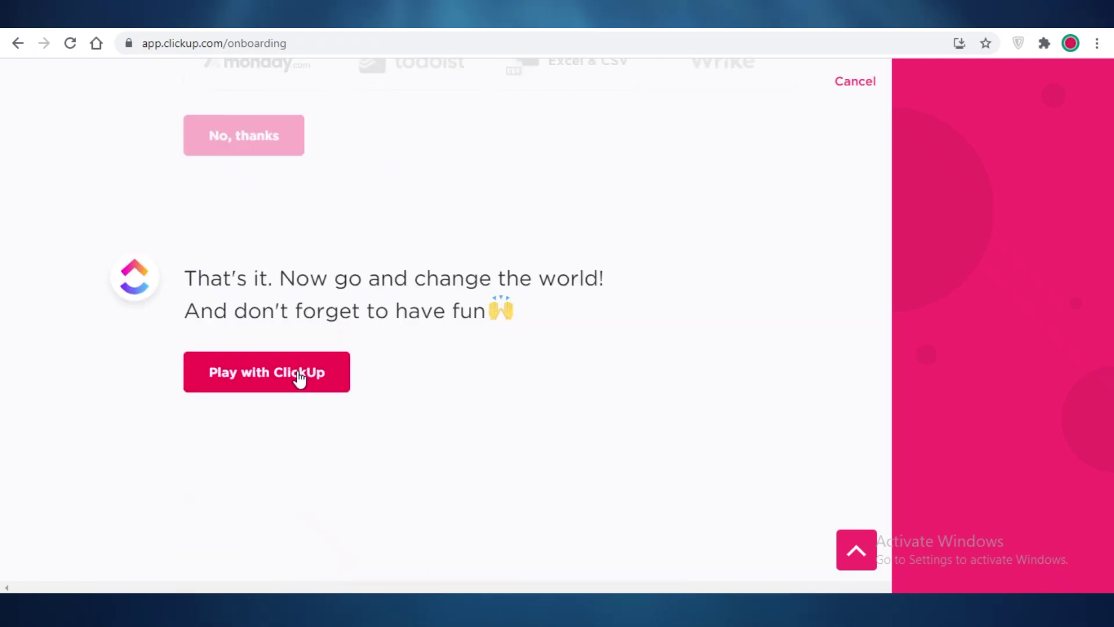
click(301, 378)
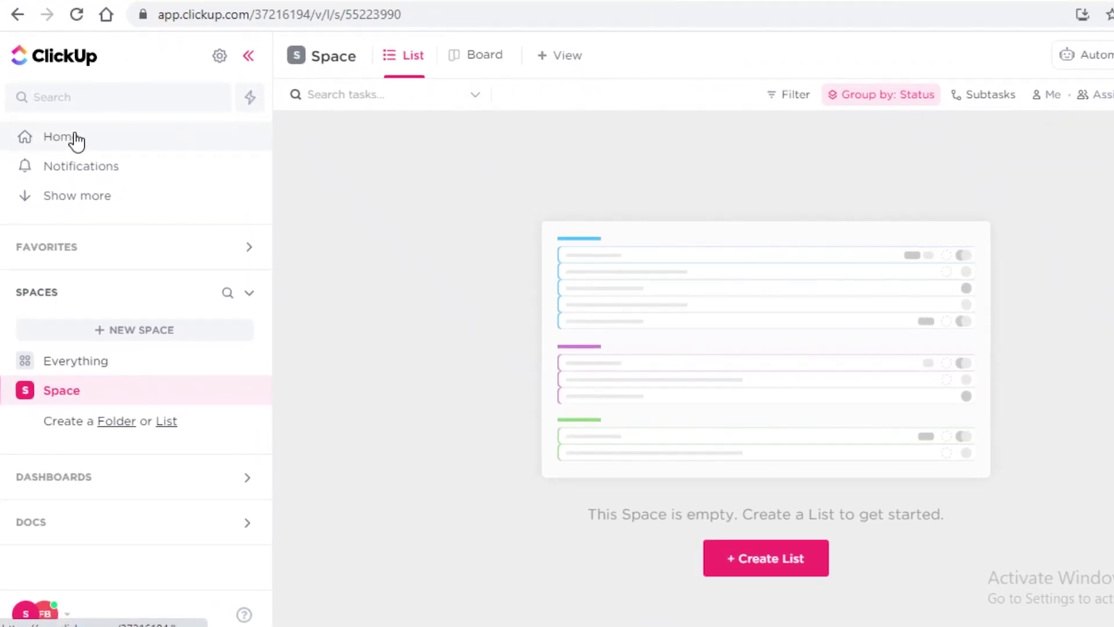
Visit Home and Notifications, then open Pulse and inspect its people-online chart.
click(81, 143)
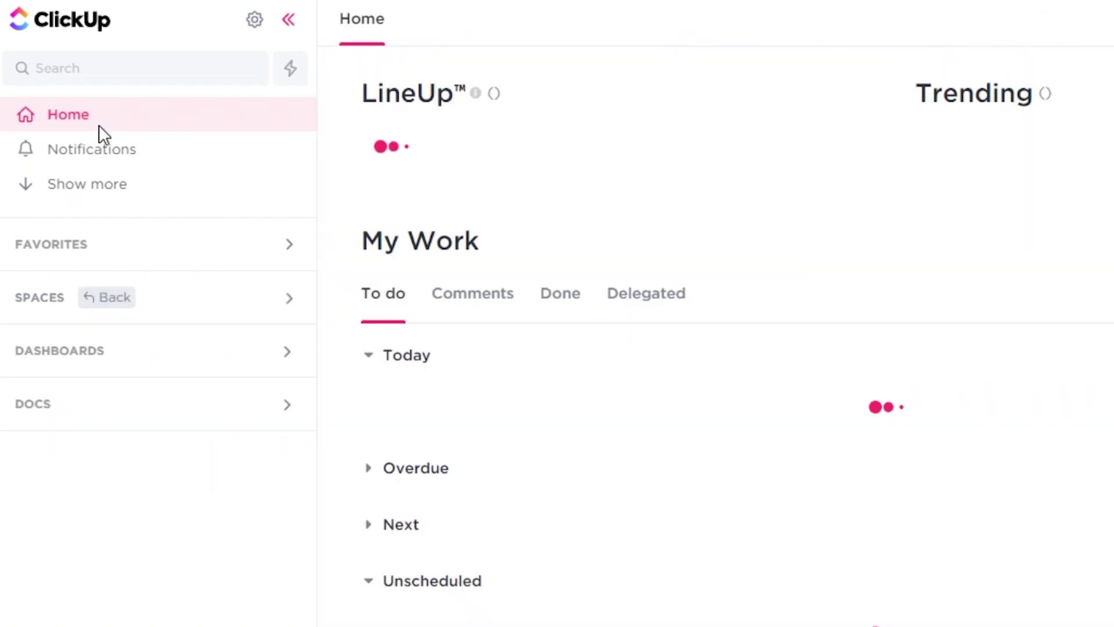
click(91, 156)
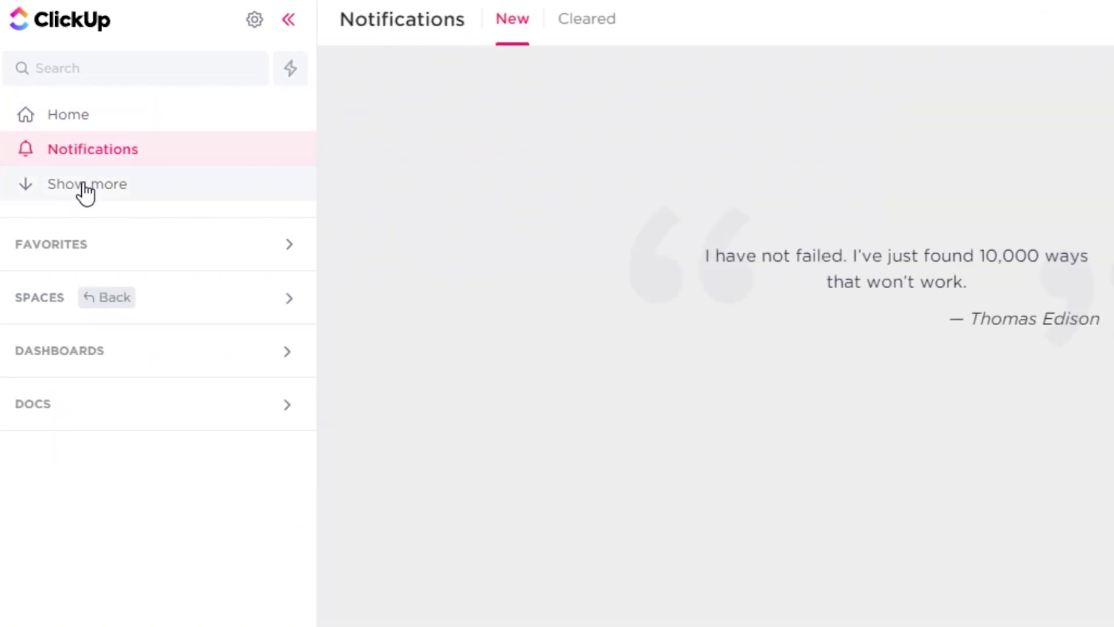
click(85, 190)
click(85, 190)
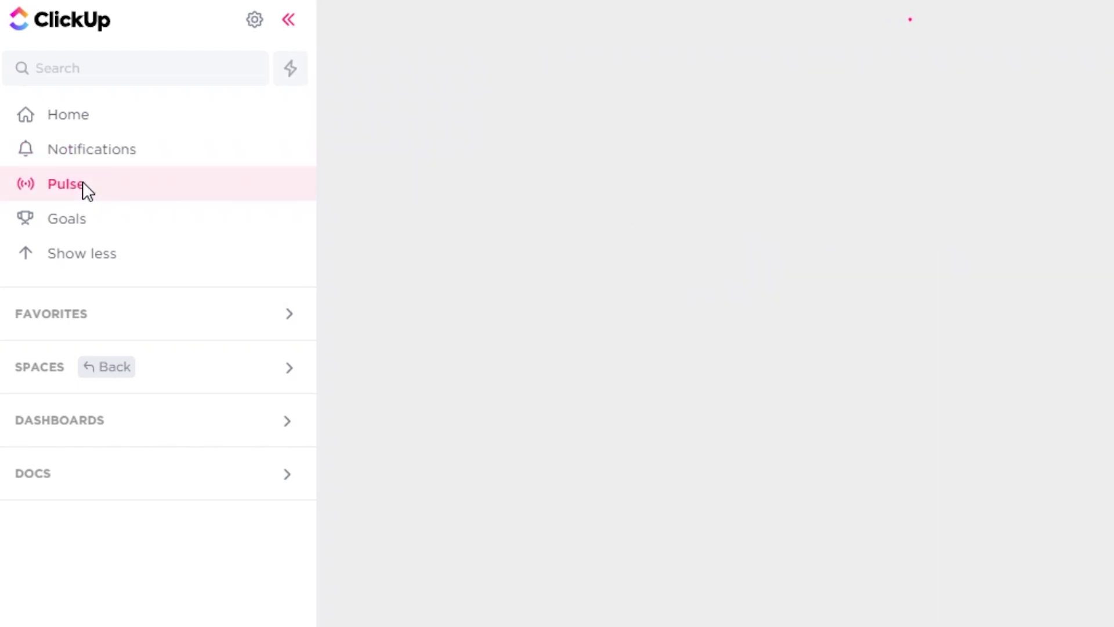
mouse_move(1025, 180)
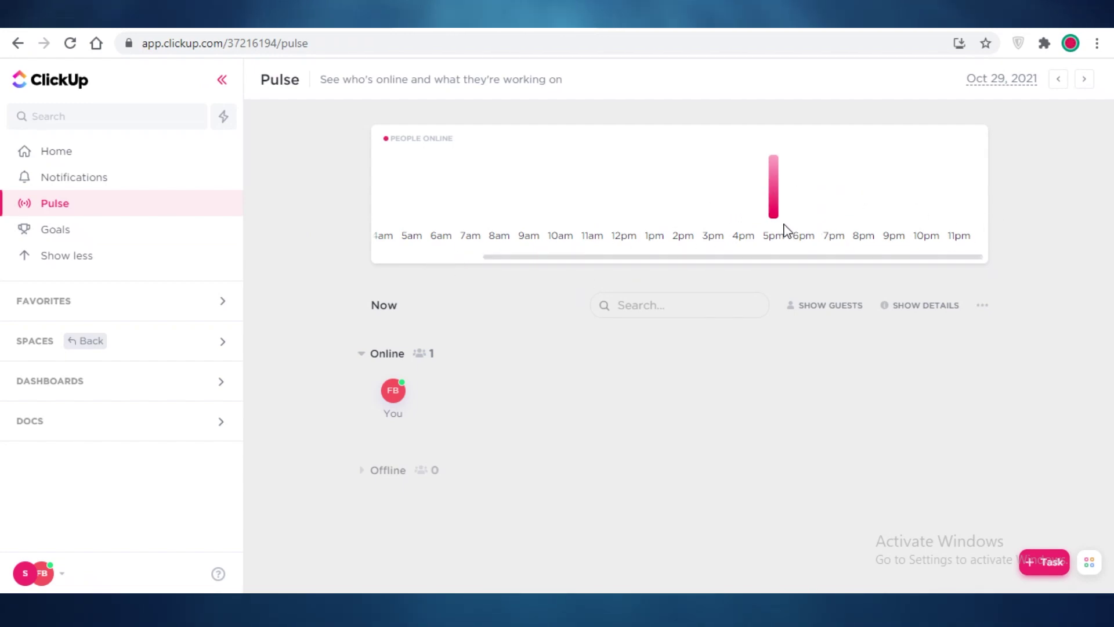
drag(741, 253, 950, 228)
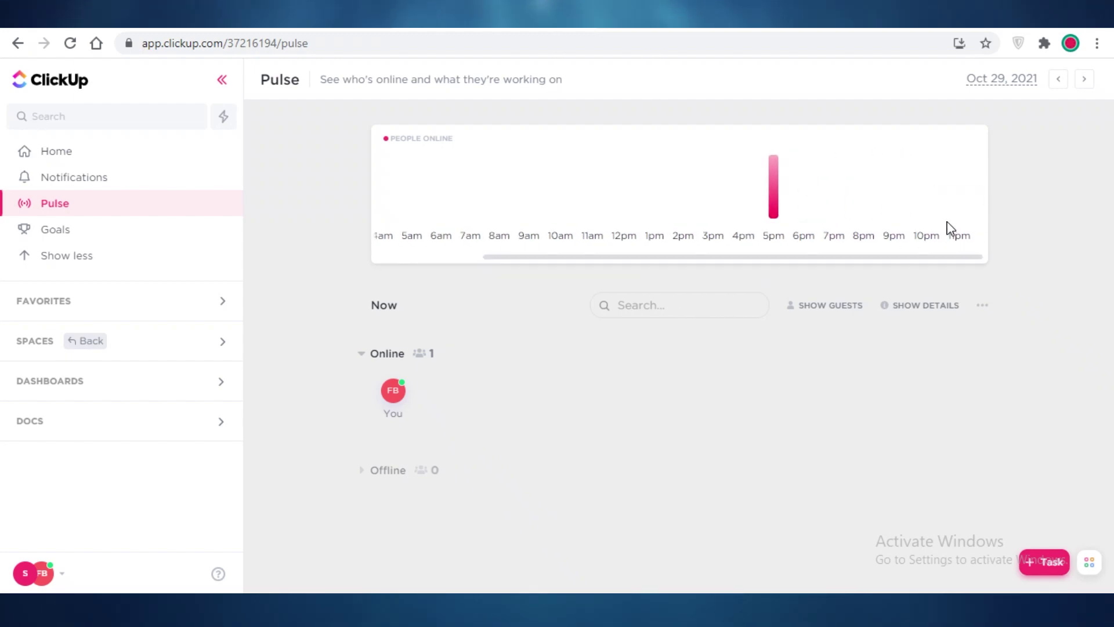
mouse_move(784, 221)
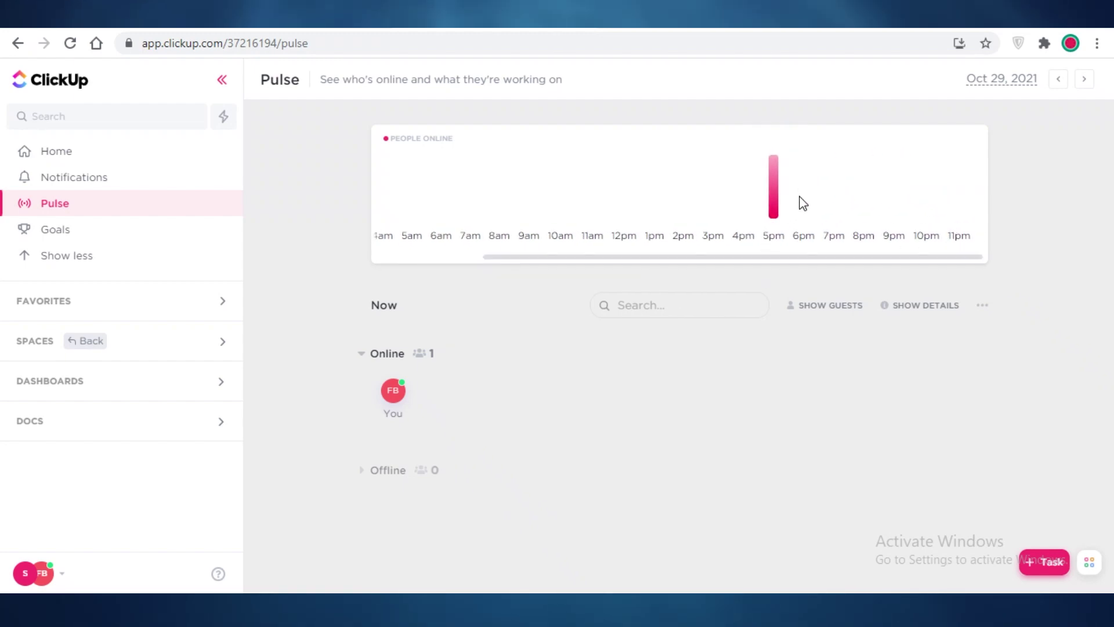
mouse_move(802, 202)
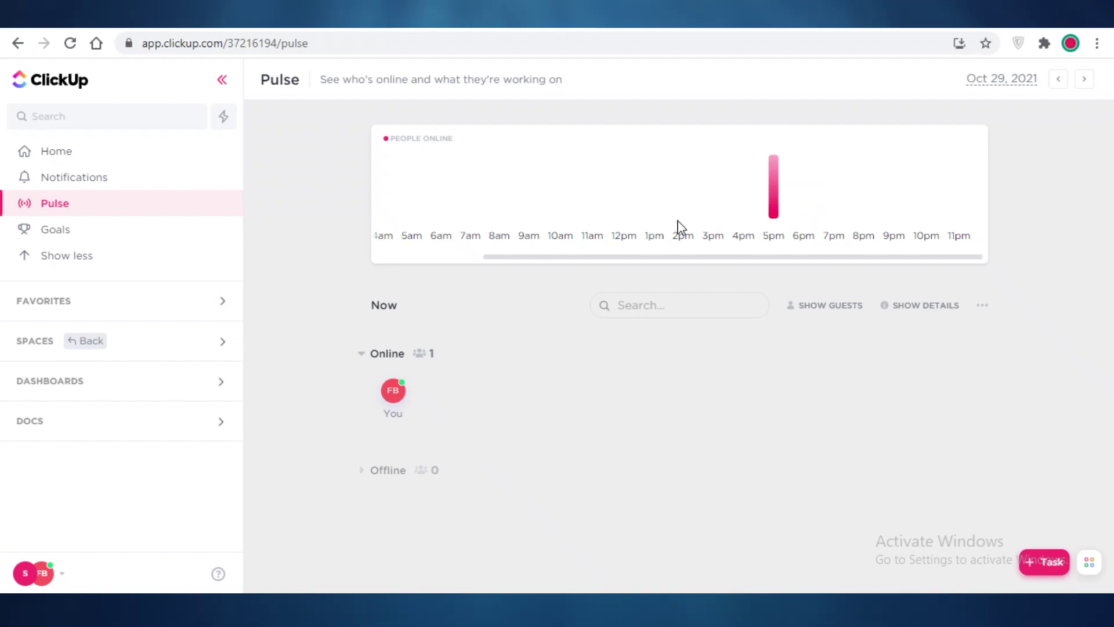
mouse_move(865, 242)
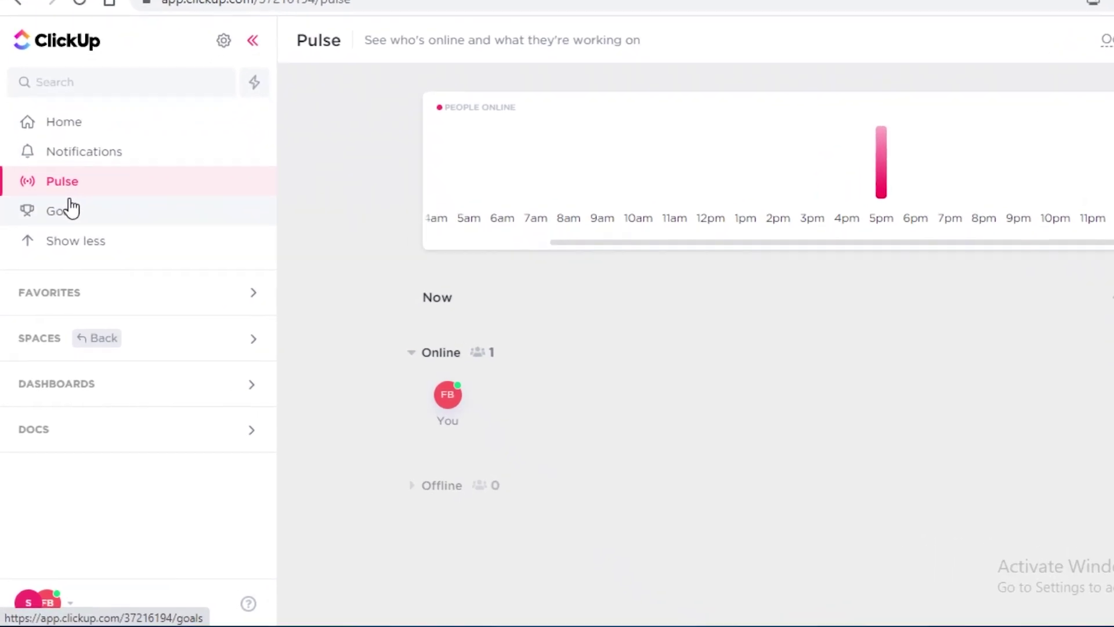
Open the Goals page, collapse the extra sidebar pages, and expand the empty Favorites section.
click(65, 210)
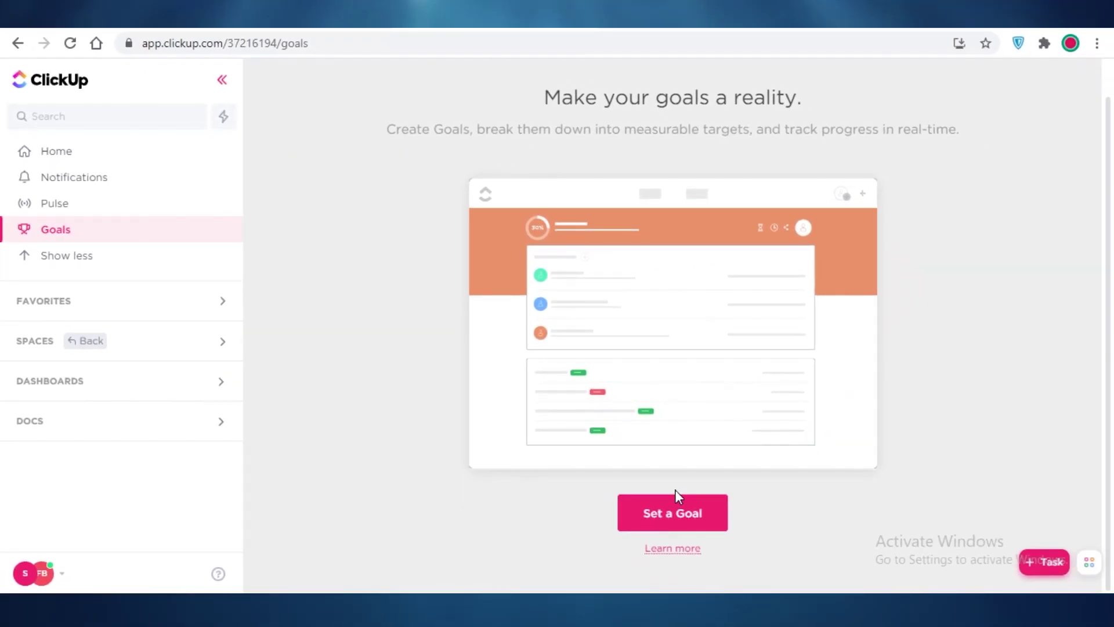
click(68, 255)
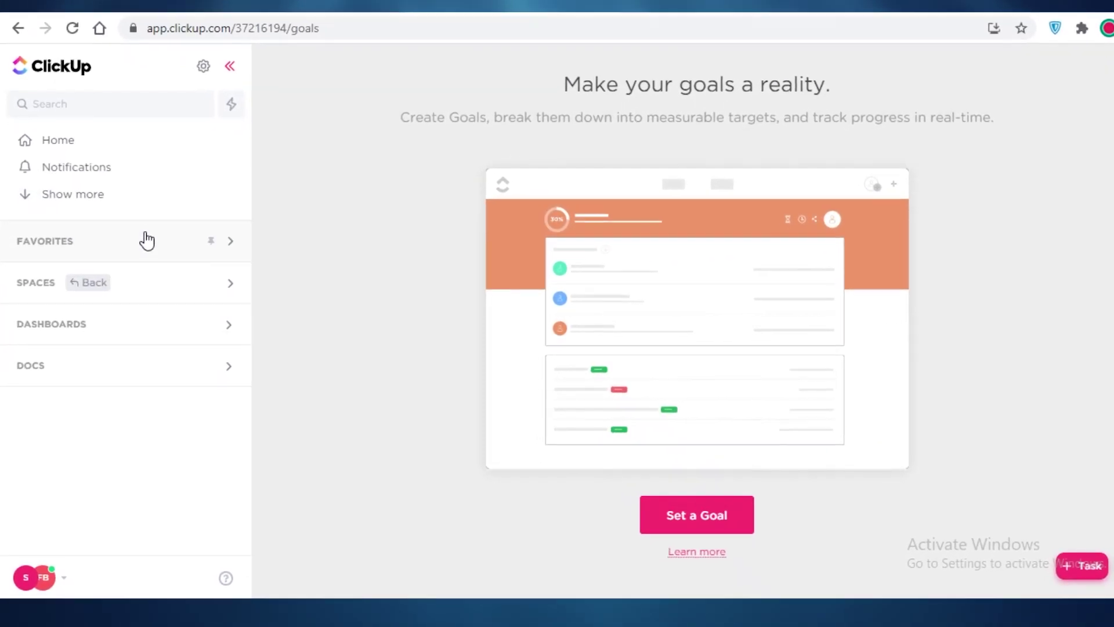
click(147, 240)
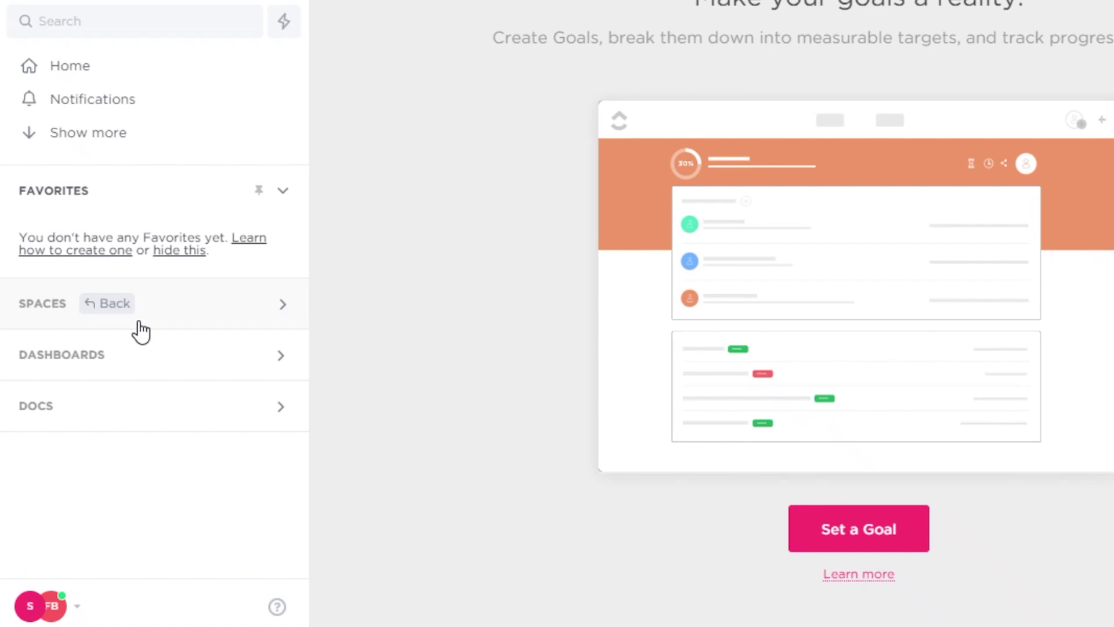
Expand Spaces, look at the Space add menu, then open the Create new Space dialog.
click(157, 304)
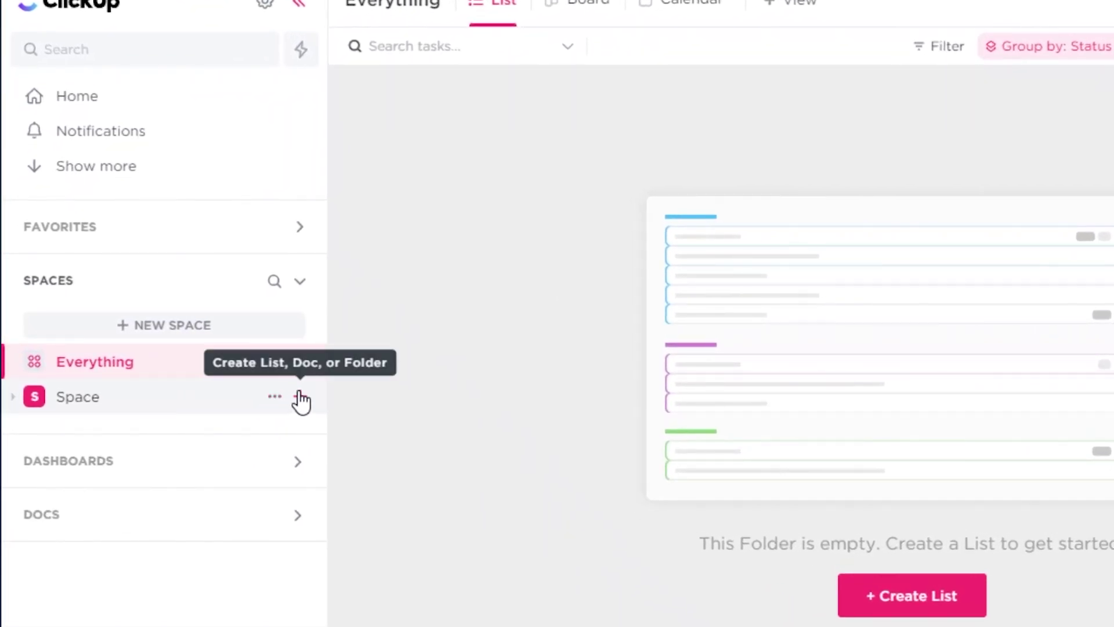
click(300, 395)
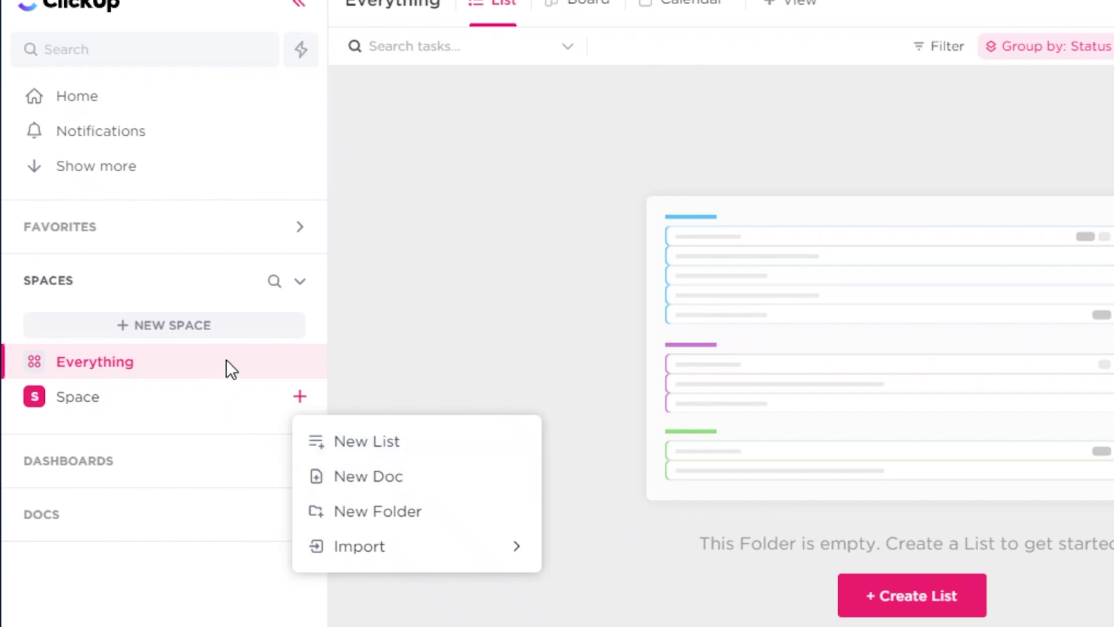
click(257, 332)
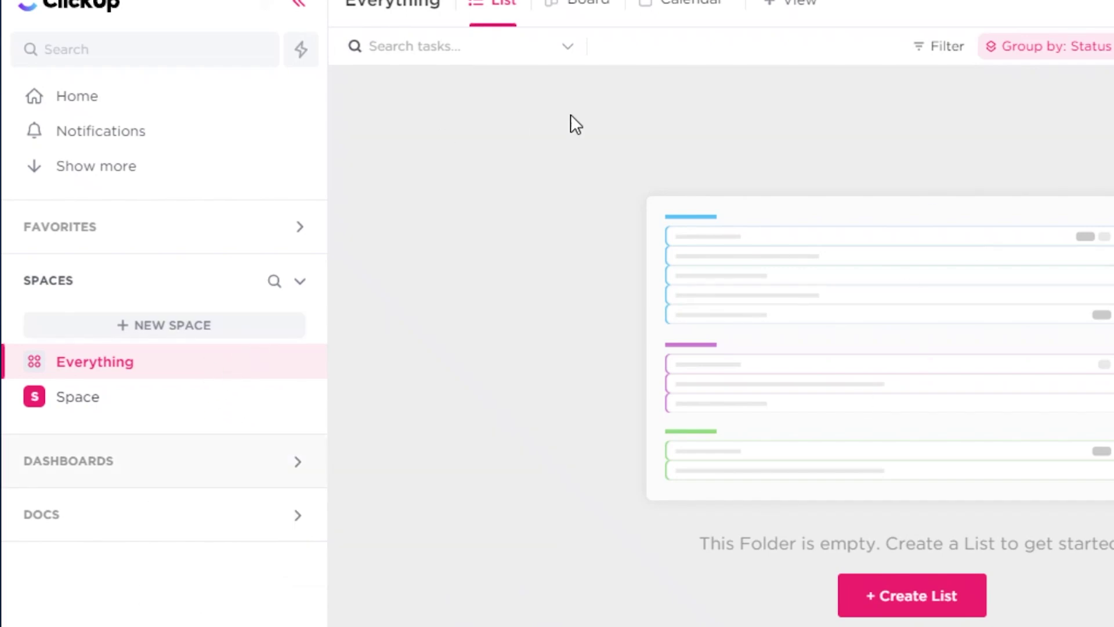
click(164, 328)
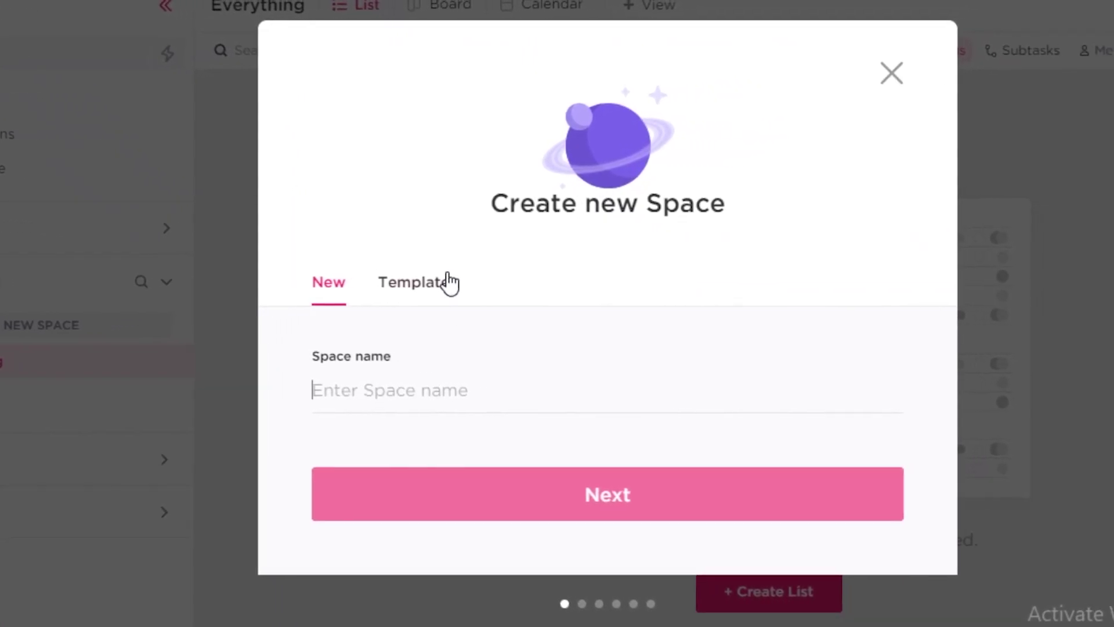
Browse the ready-made Space templates, then return to creating a blank Space.
click(449, 283)
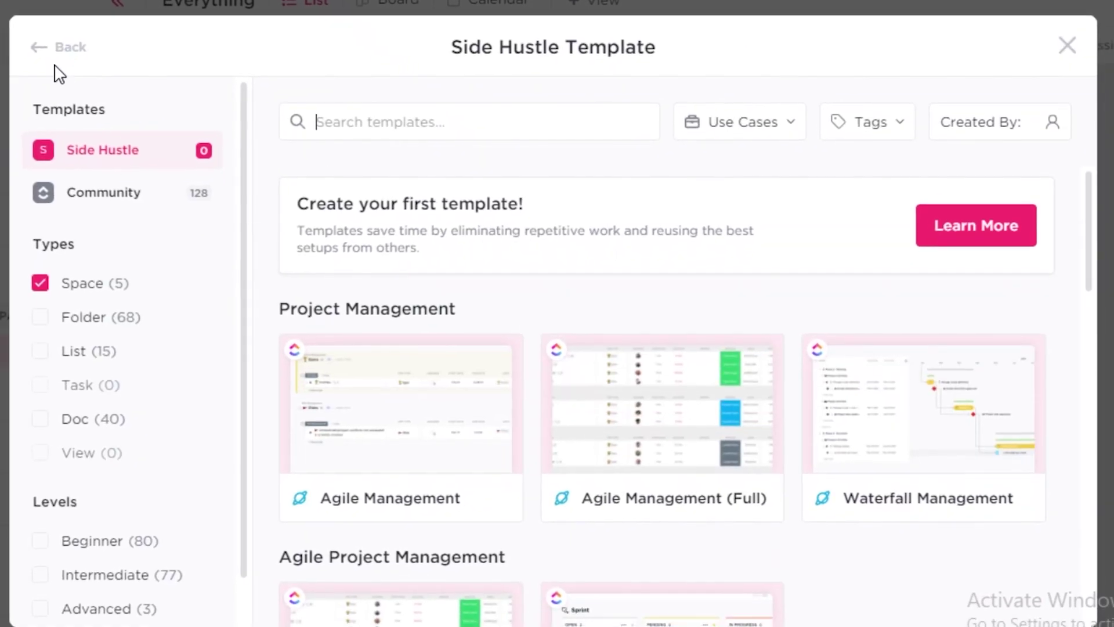
scroll(963, 273, down, 9)
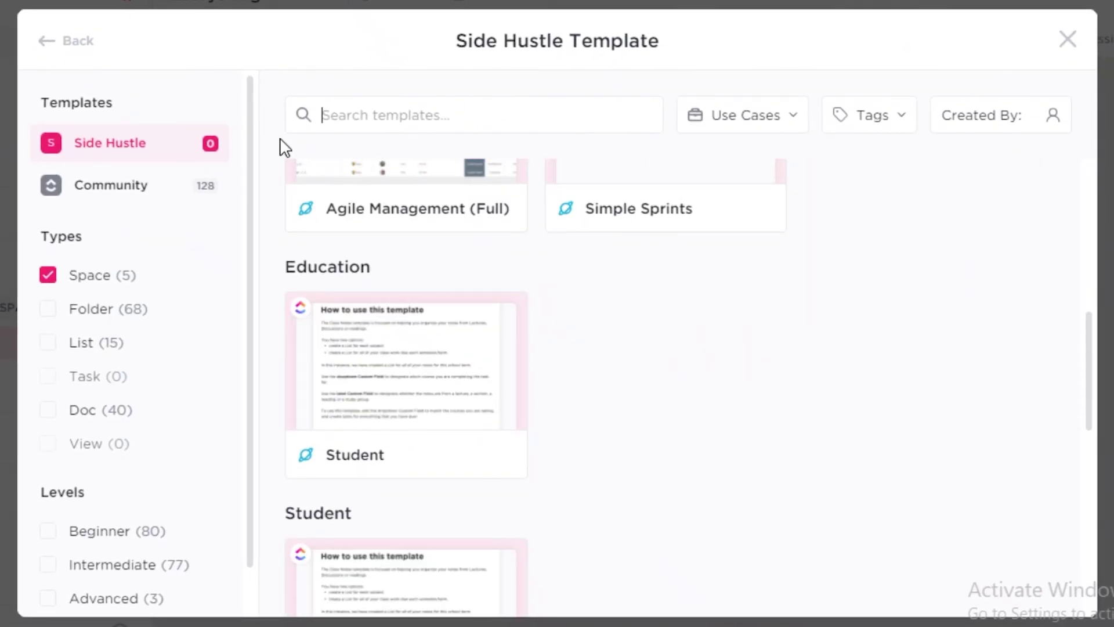
click(85, 39)
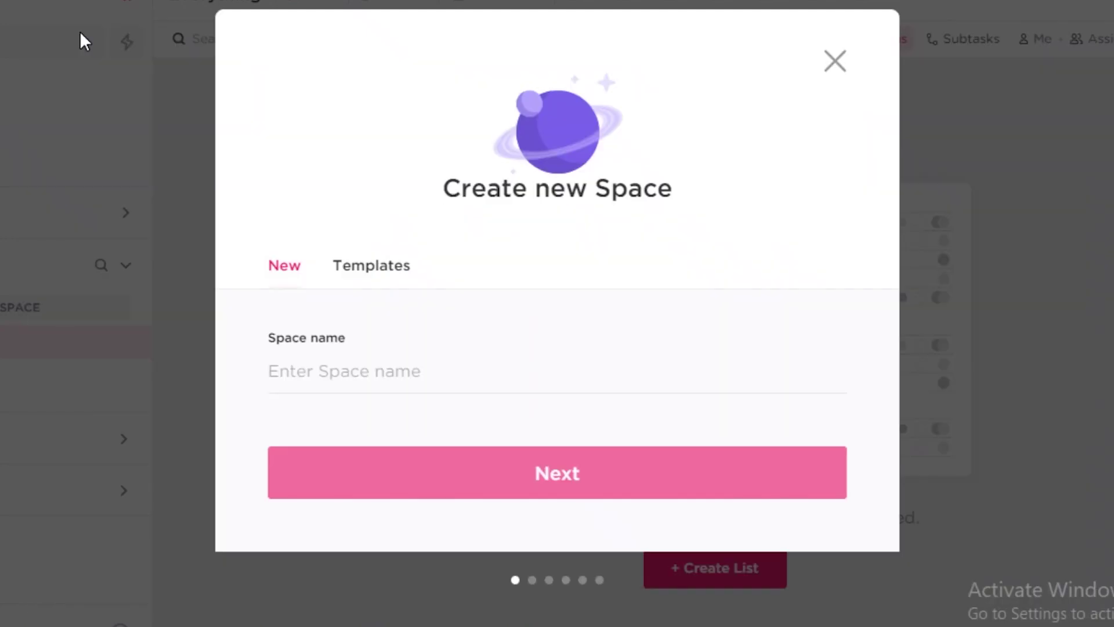
Name the new Space Product Hunting and continue.
text(A)
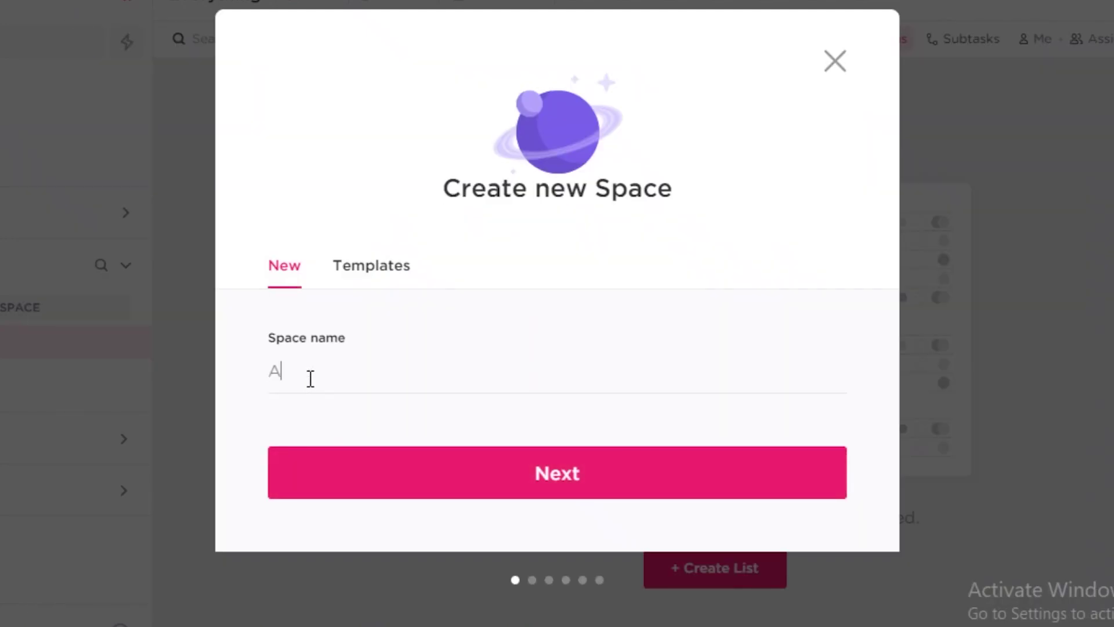
key(BackSpace)
text(Side)
key(BackSpace)
key(BackSpace)
key(BackSpace)
key(BackSpace)
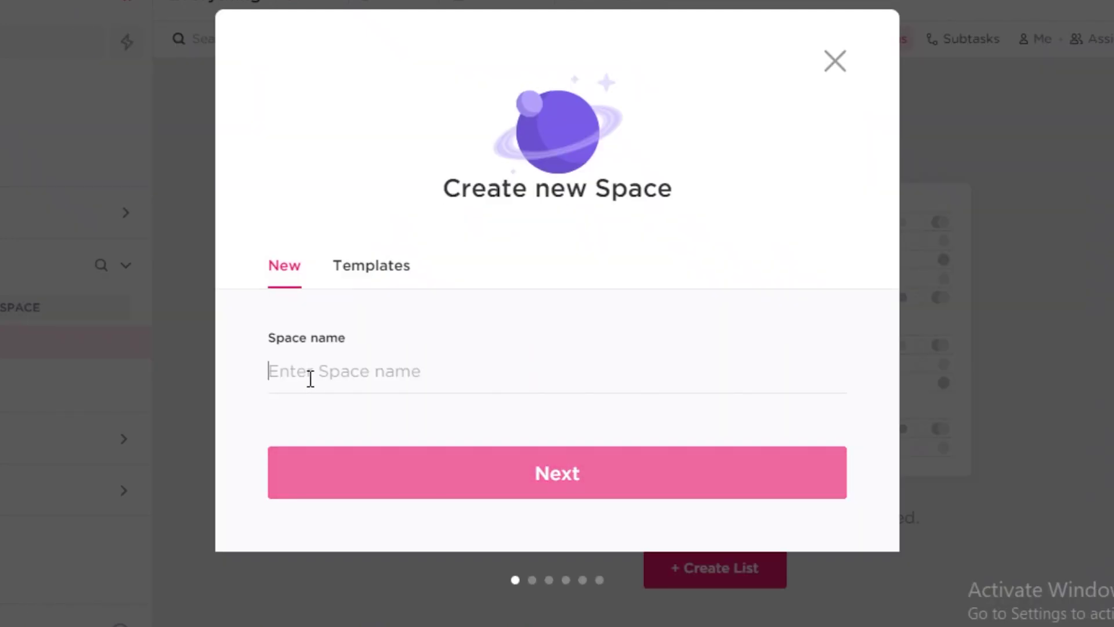
text(U)
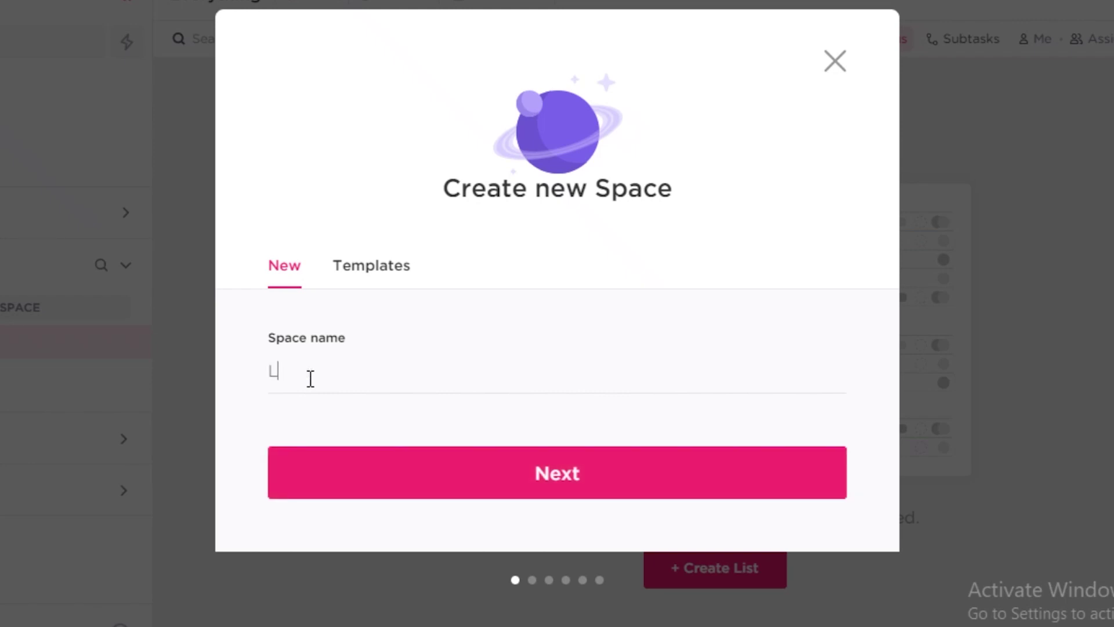
key(BackSpace)
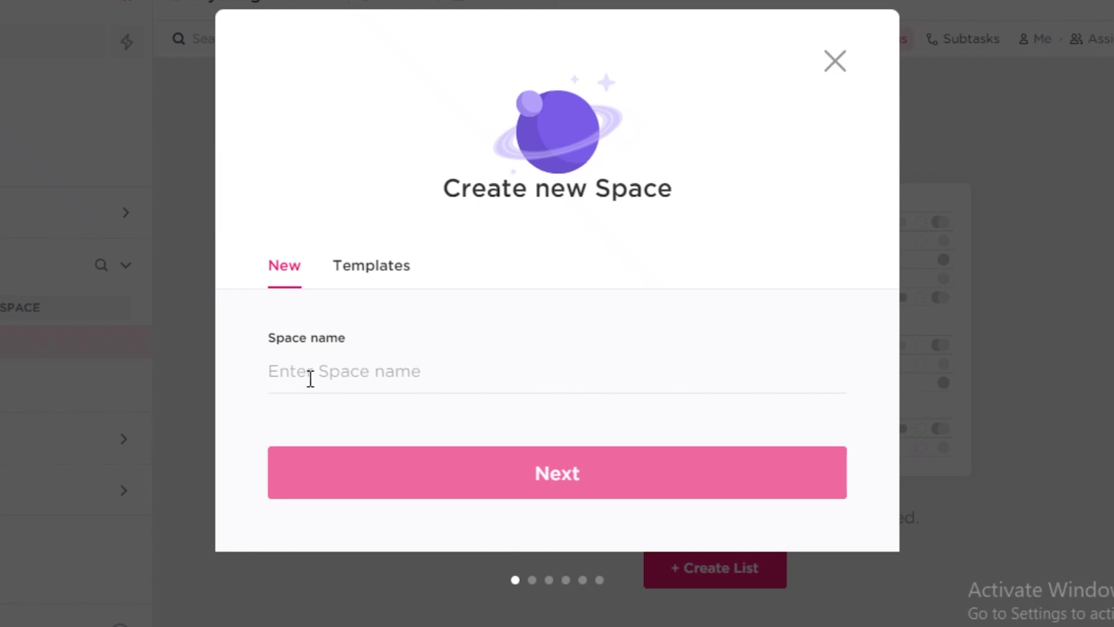
text(P)
key(BackSpace)
text(Product Hunting)
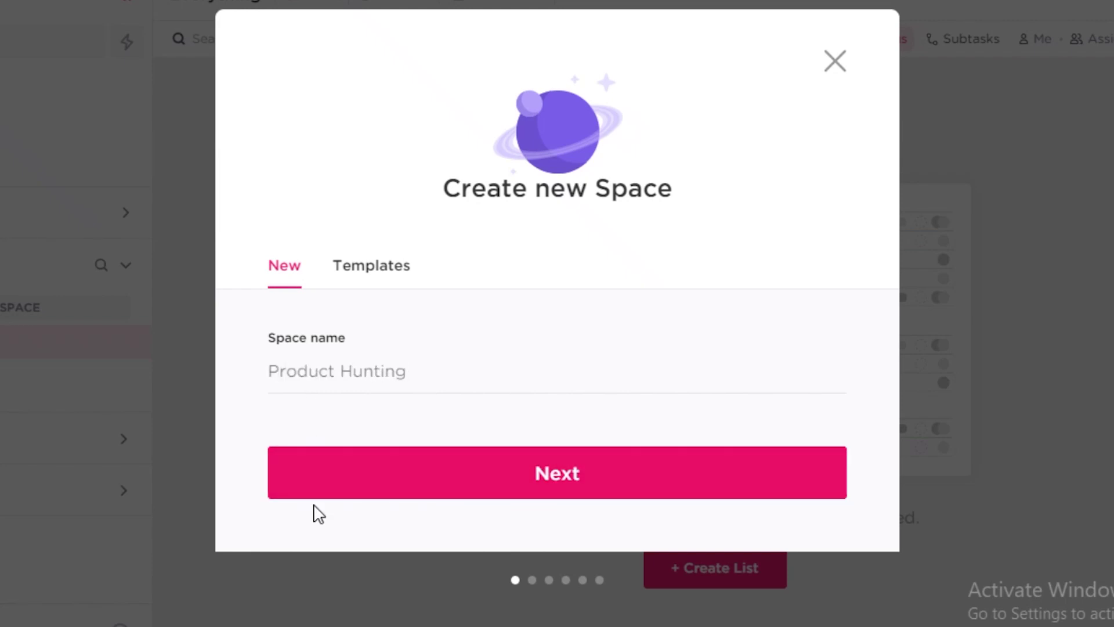
click(344, 479)
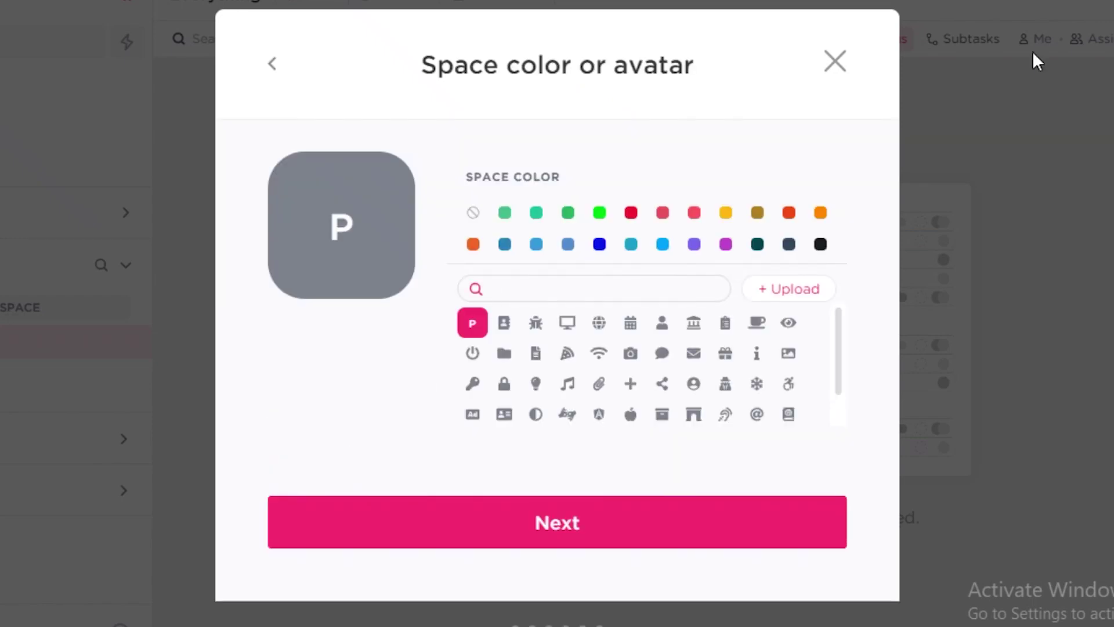
Make the Space colour orange-red and keep it shared with the Side Hustle Workspace.
click(790, 212)
click(609, 526)
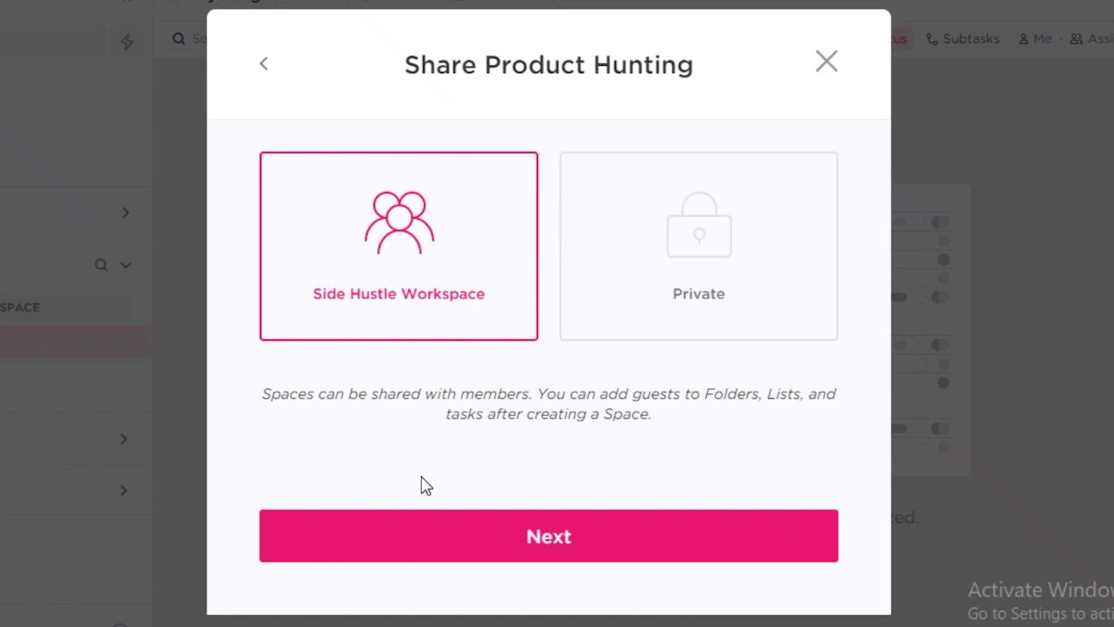
click(432, 532)
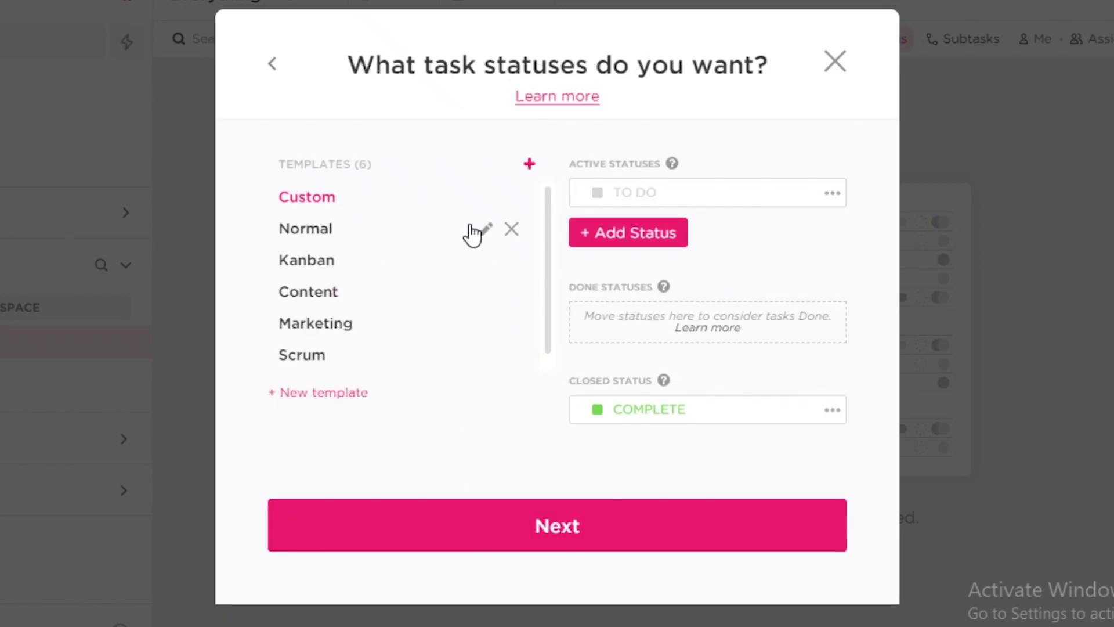
Preview the Content and Scrum status sets, then in Custom rename TO DO to IDEAS.
click(328, 294)
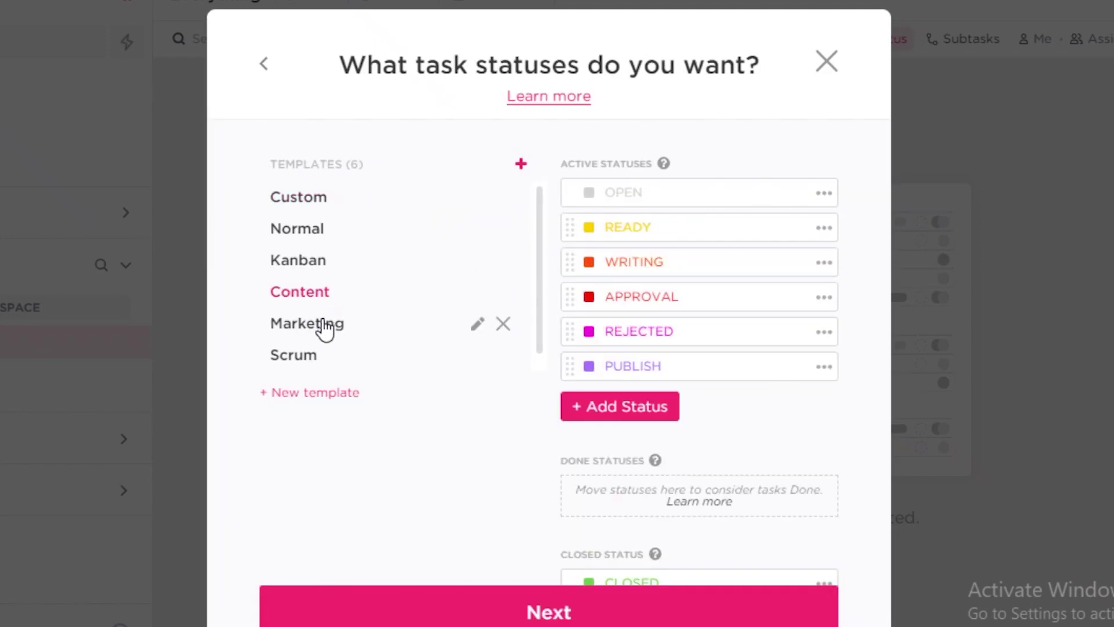
click(294, 355)
click(326, 200)
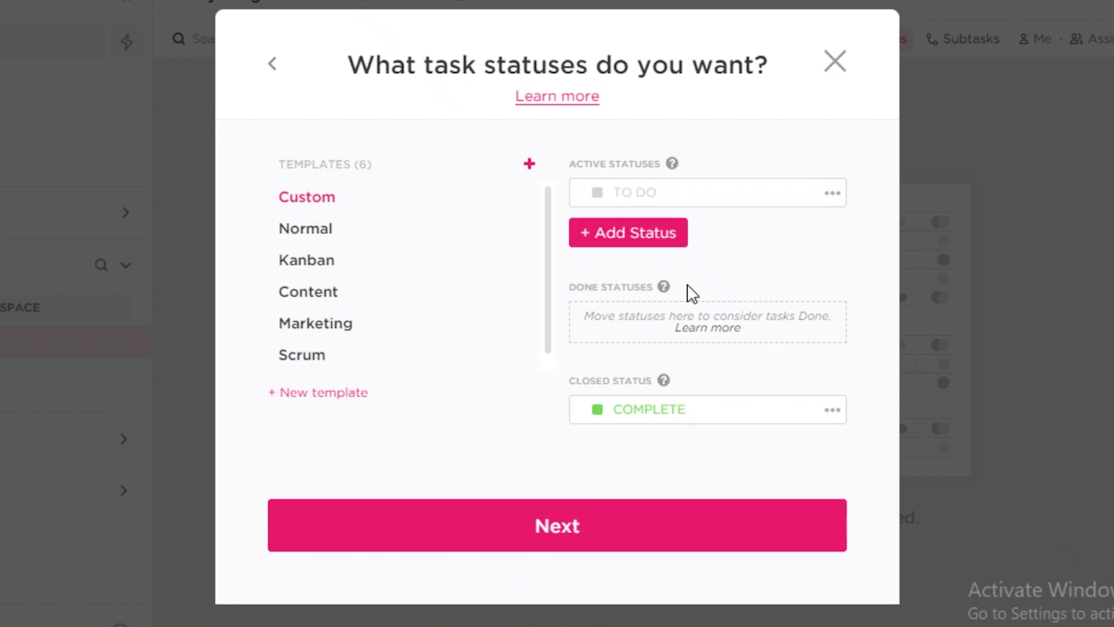
click(832, 196)
click(883, 239)
key(BackSpace)
key(Return)
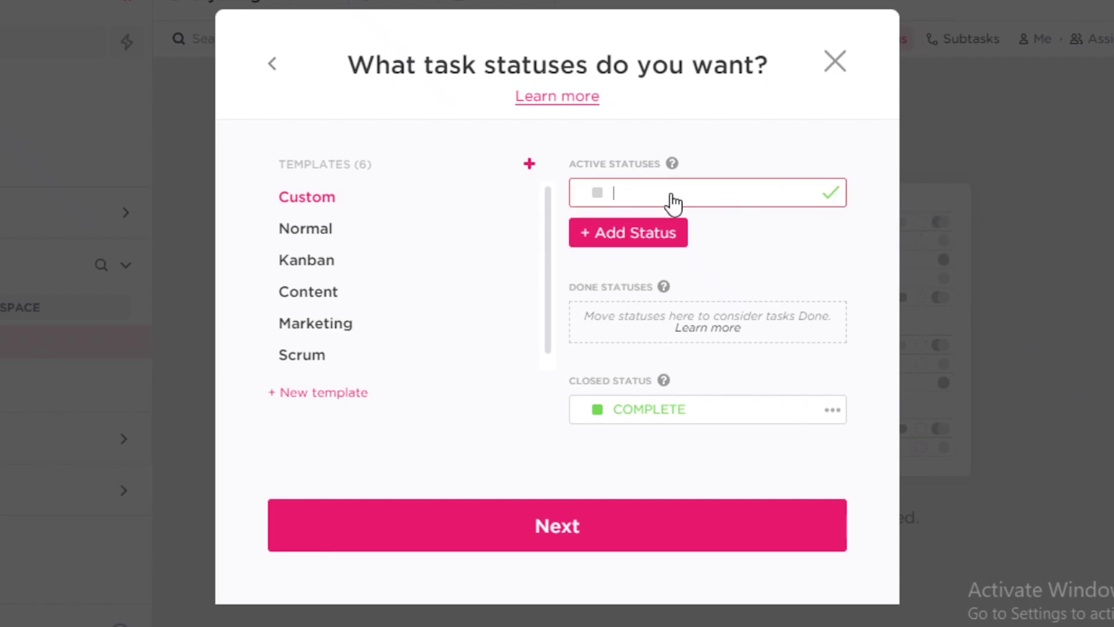
text(IDEAS)
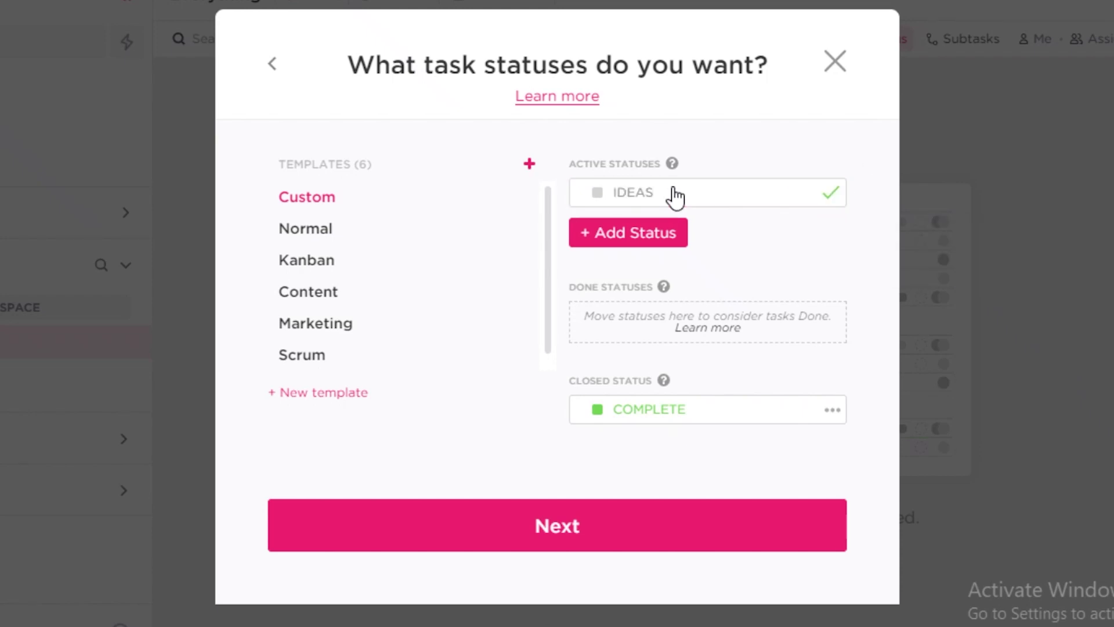
Add APPROVED IDEAS and CHANGES NEEDED as active statuses.
click(670, 249)
text(A)
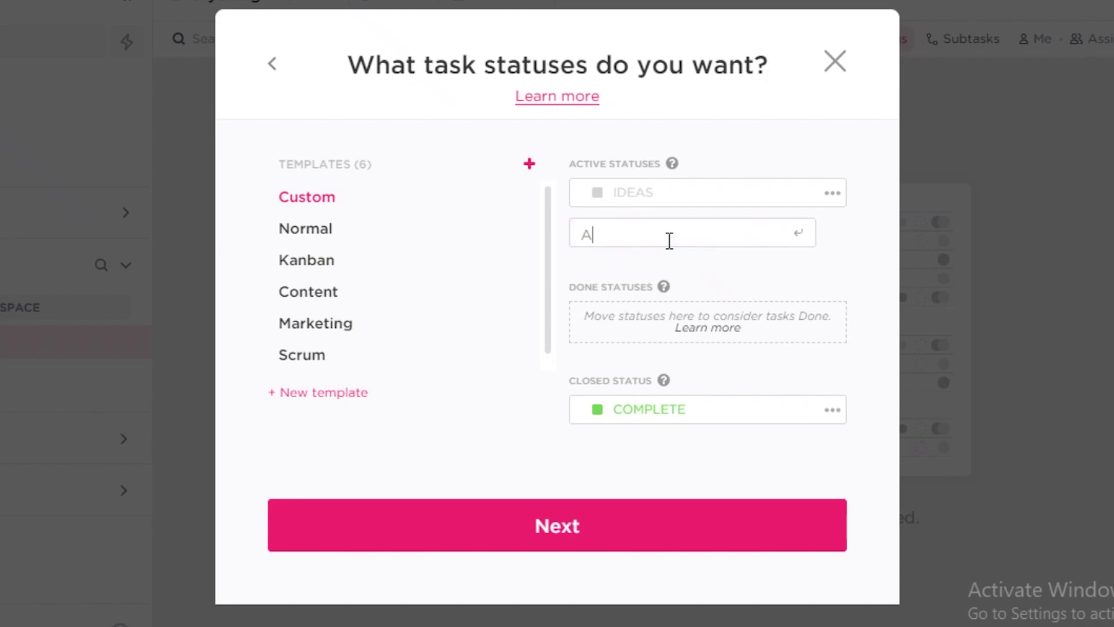
text(PPROVED IDEAS)
key(Return)
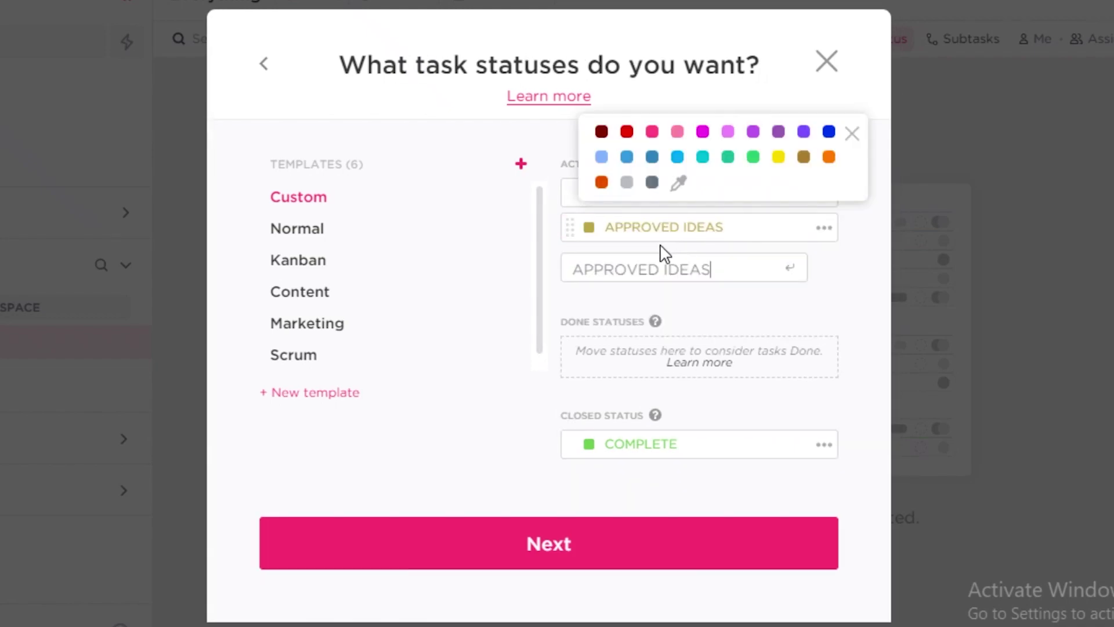
click(663, 273)
text(CHANGES N)
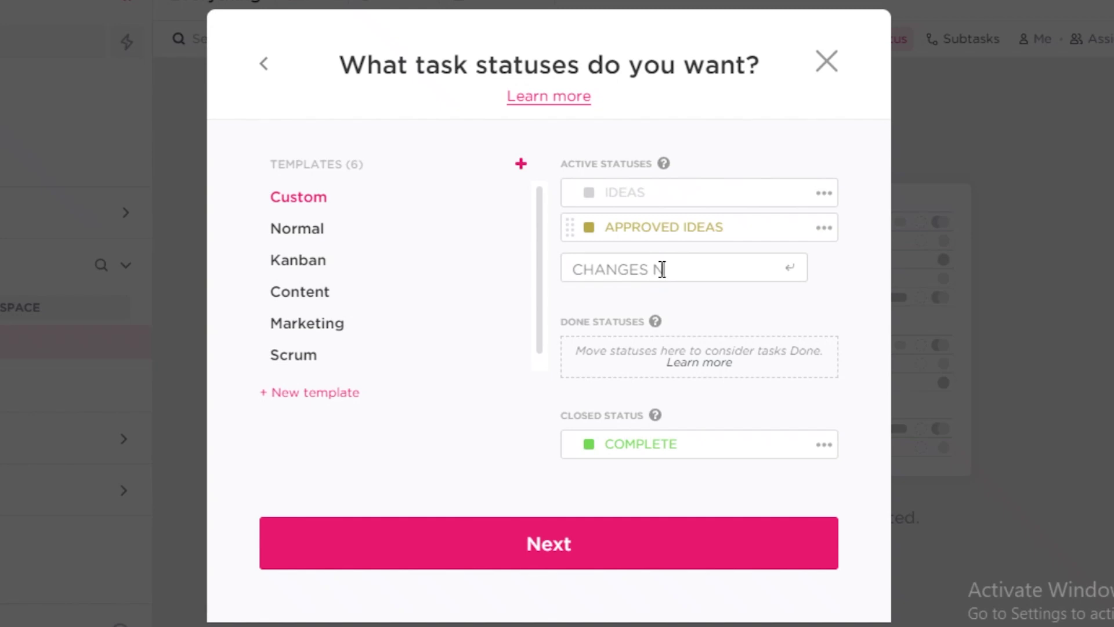
text(EEDED)
key(Return)
click(629, 314)
Add an APPROVED active status, then delete it, keeping APPROVED as the closed status.
click(639, 313)
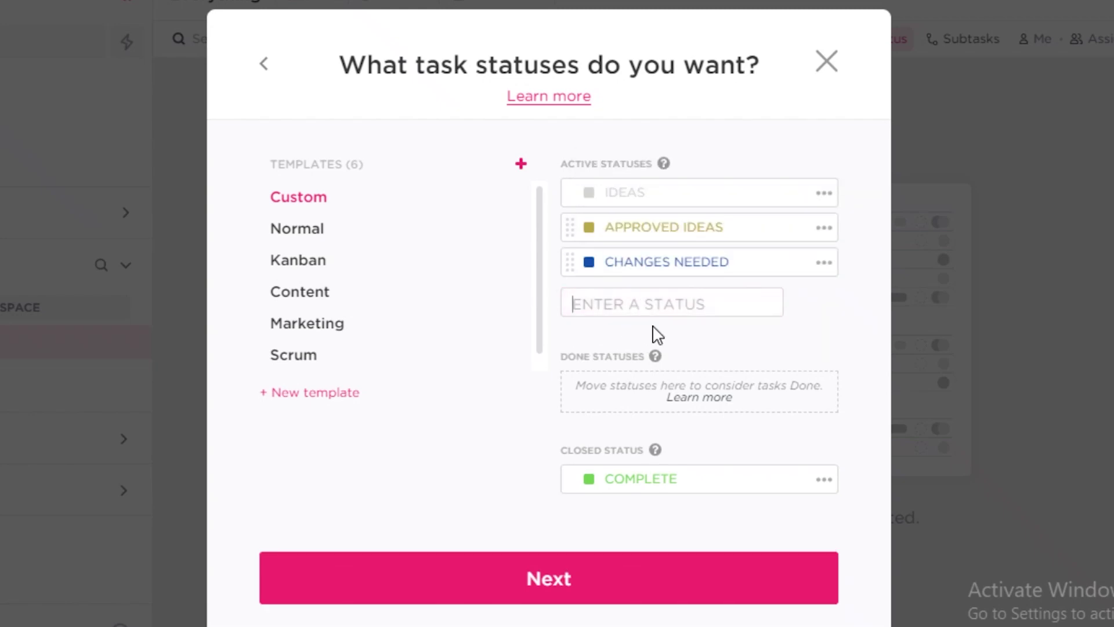
text(CHA)
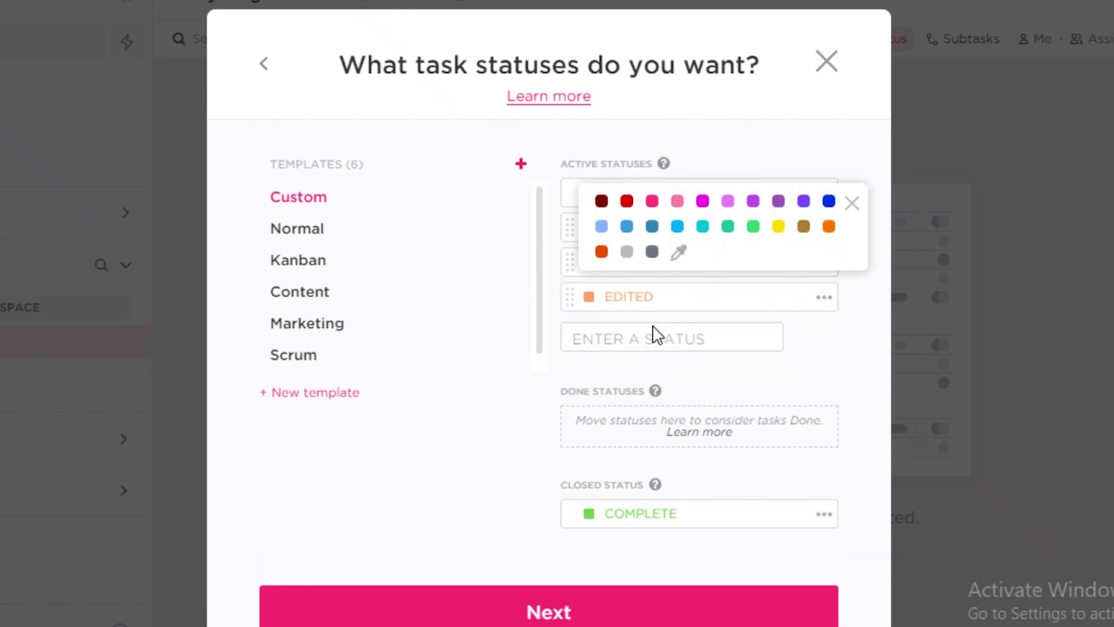
text(APPROVED)
key(Return)
key(Escape)
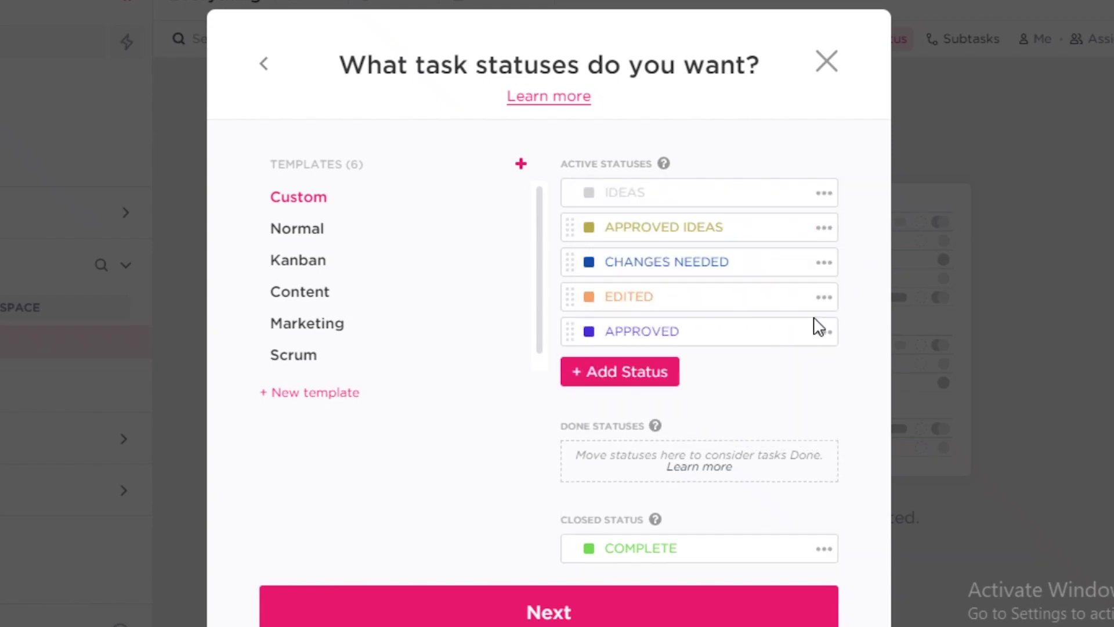
click(823, 332)
click(880, 443)
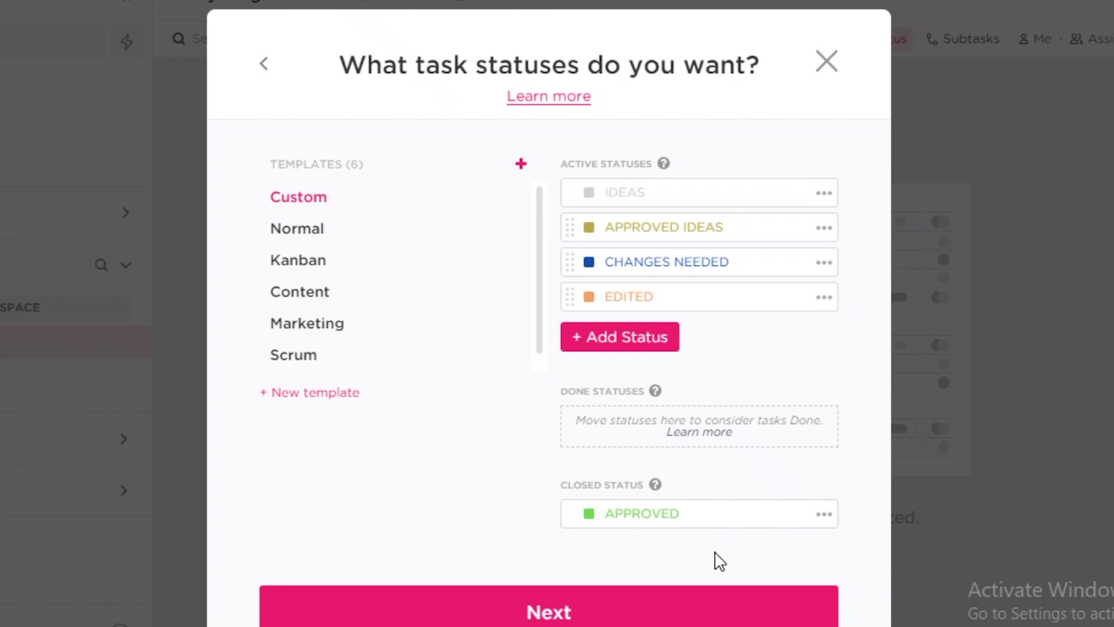
scroll(719, 561, down, 2)
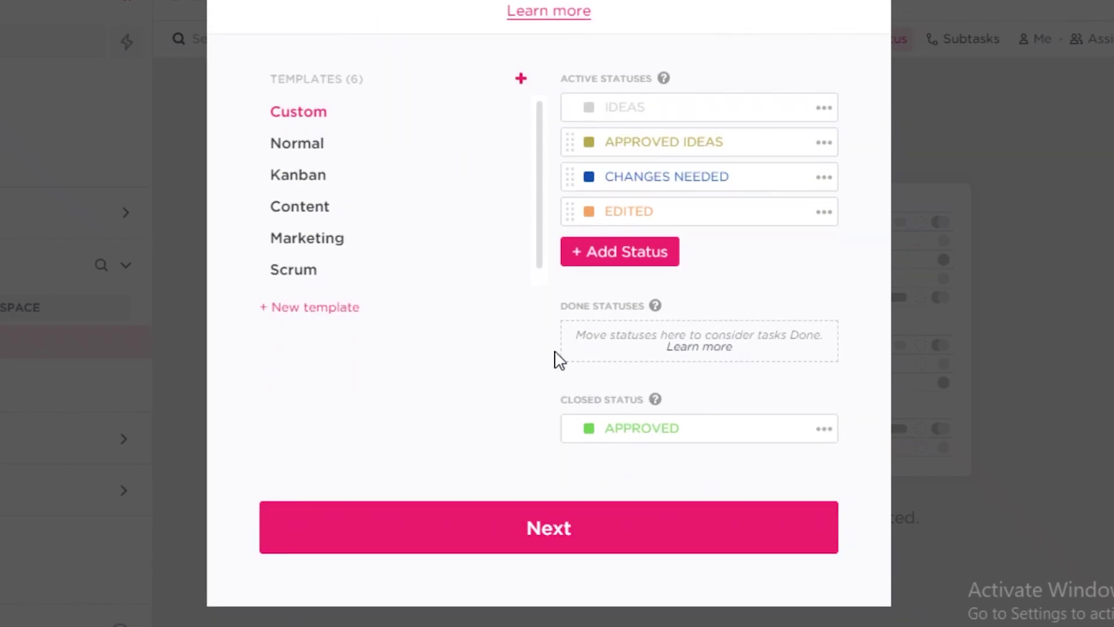
scroll(563, 394, up, 2)
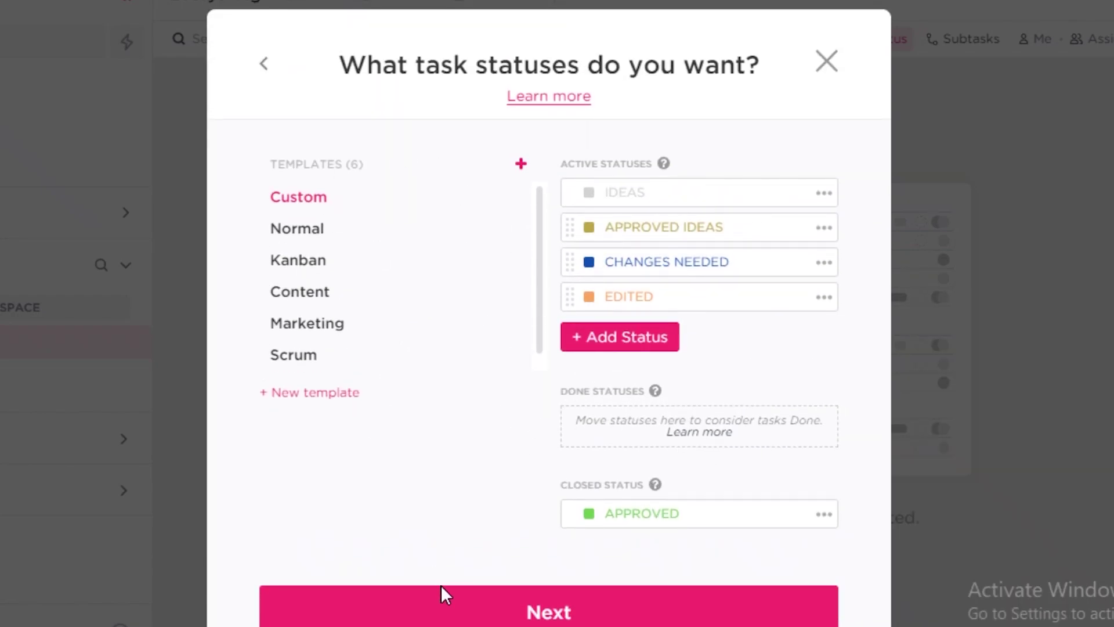
Enable Sprints, Time Estimates and Remap Subtask Due Dates for the Space.
click(457, 607)
scroll(670, 166, up, 4)
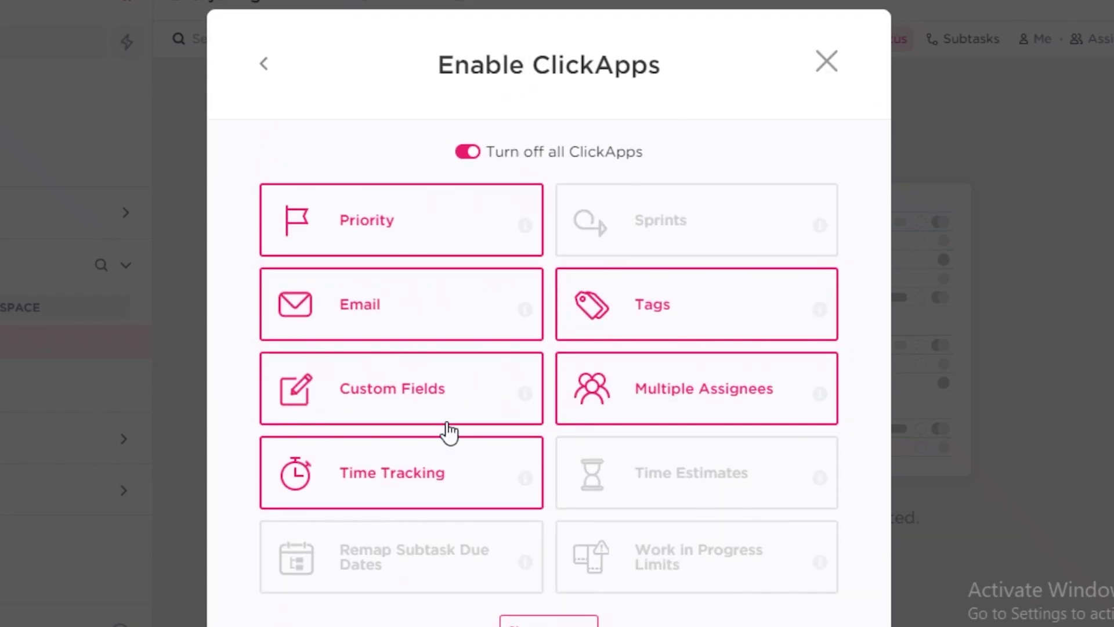
scroll(449, 432, down, 4)
click(661, 53)
click(629, 313)
click(429, 415)
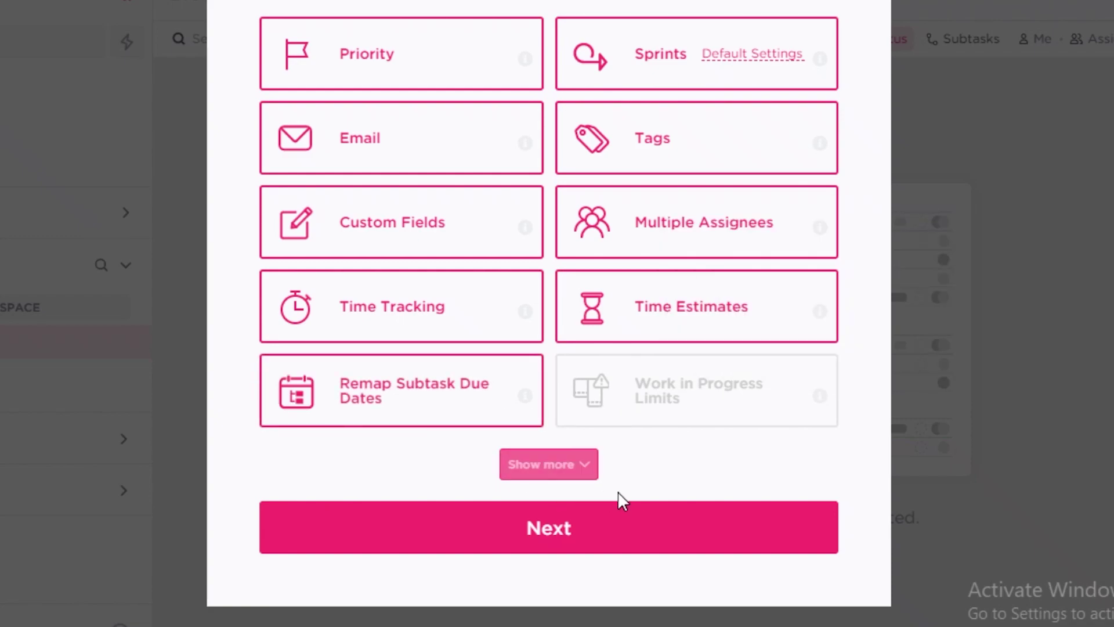
Make Gantt and Timeline required views and go to the Space review summary.
click(574, 524)
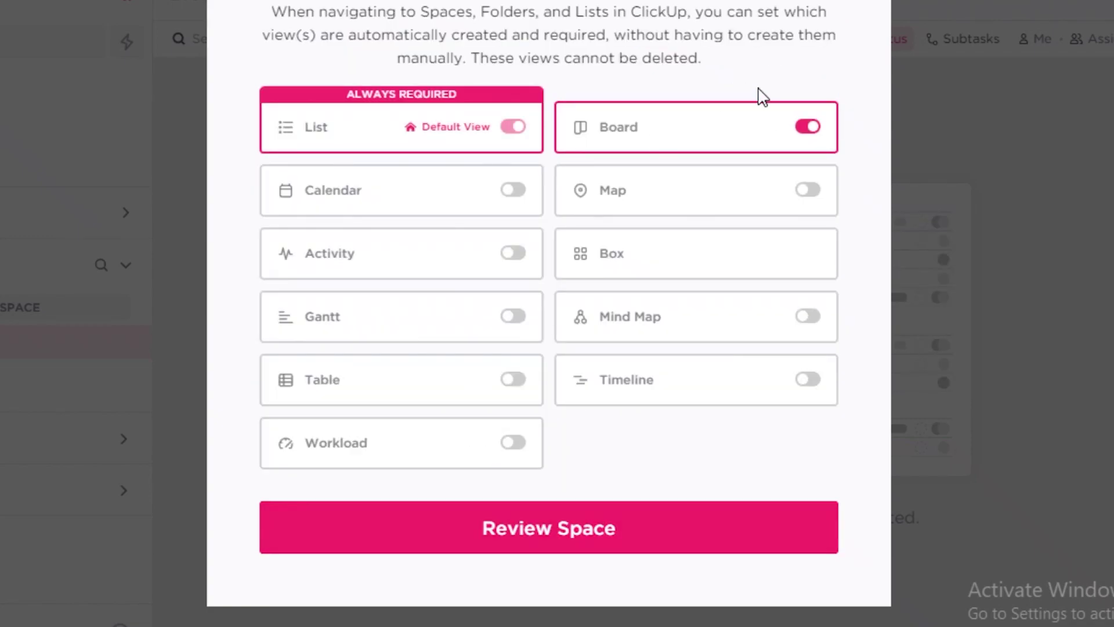
scroll(497, 142, up, 3)
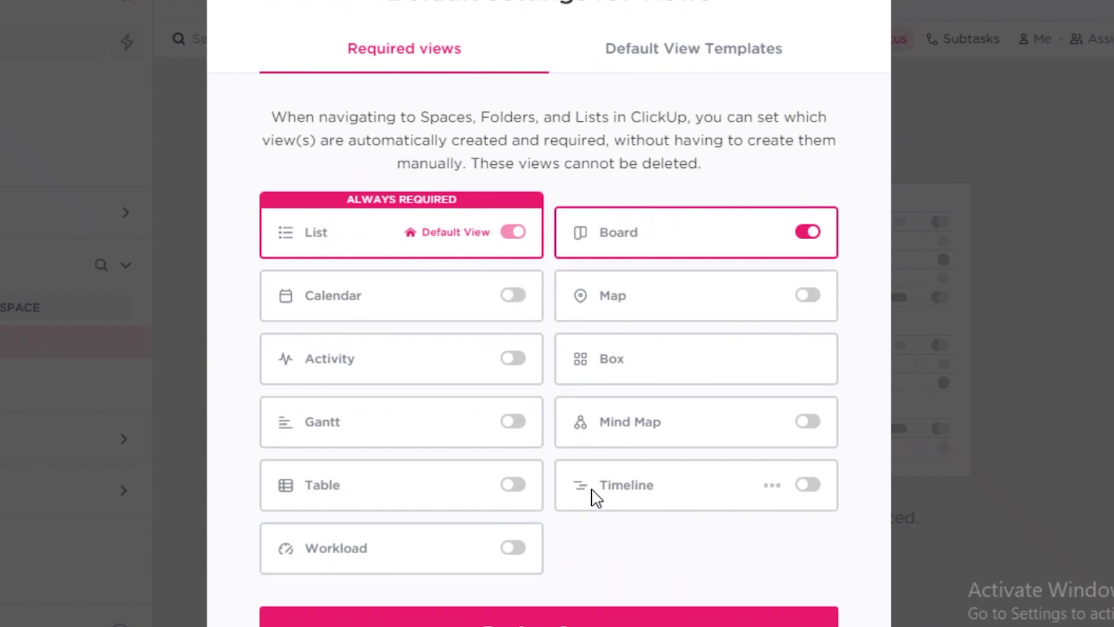
click(513, 422)
click(808, 485)
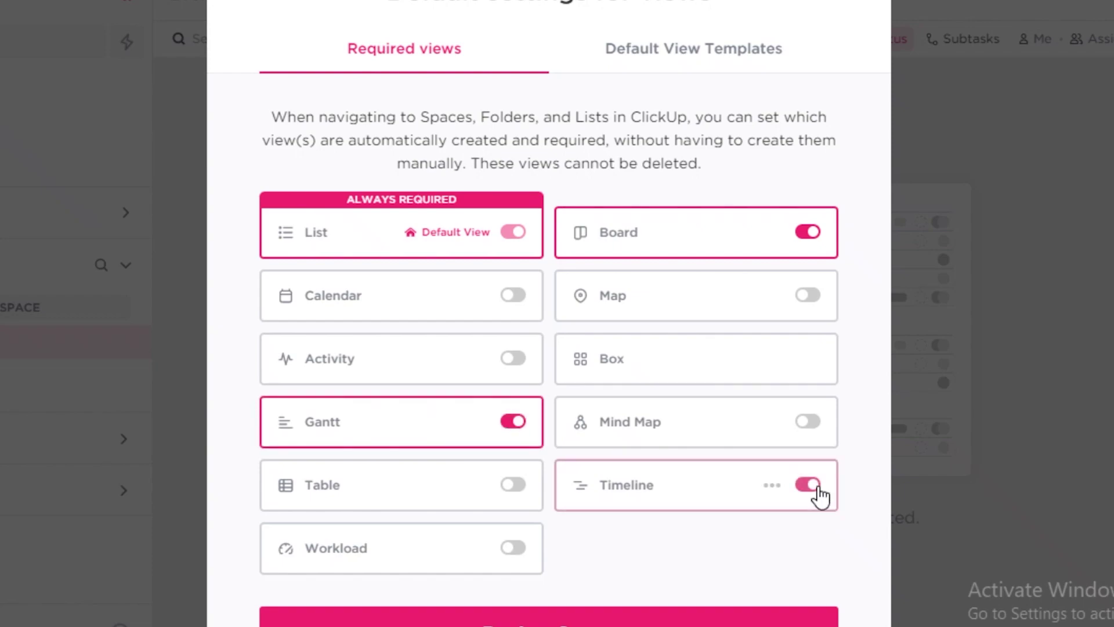
click(588, 617)
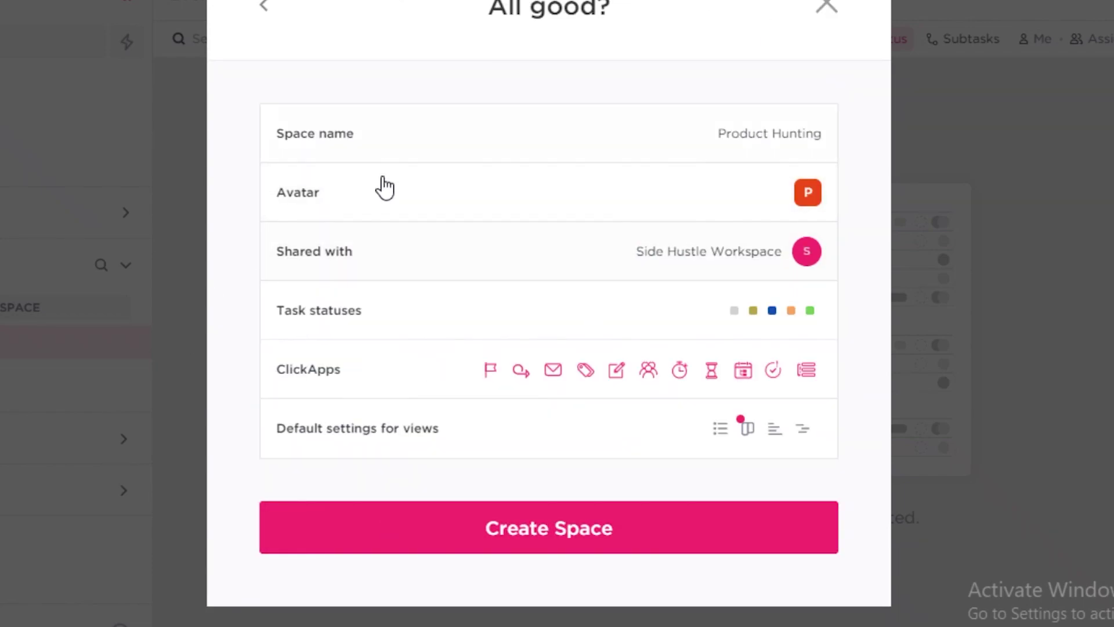
Create the Product Hunting space, dismiss the template banner, and collapse then re-expand the List group.
click(423, 525)
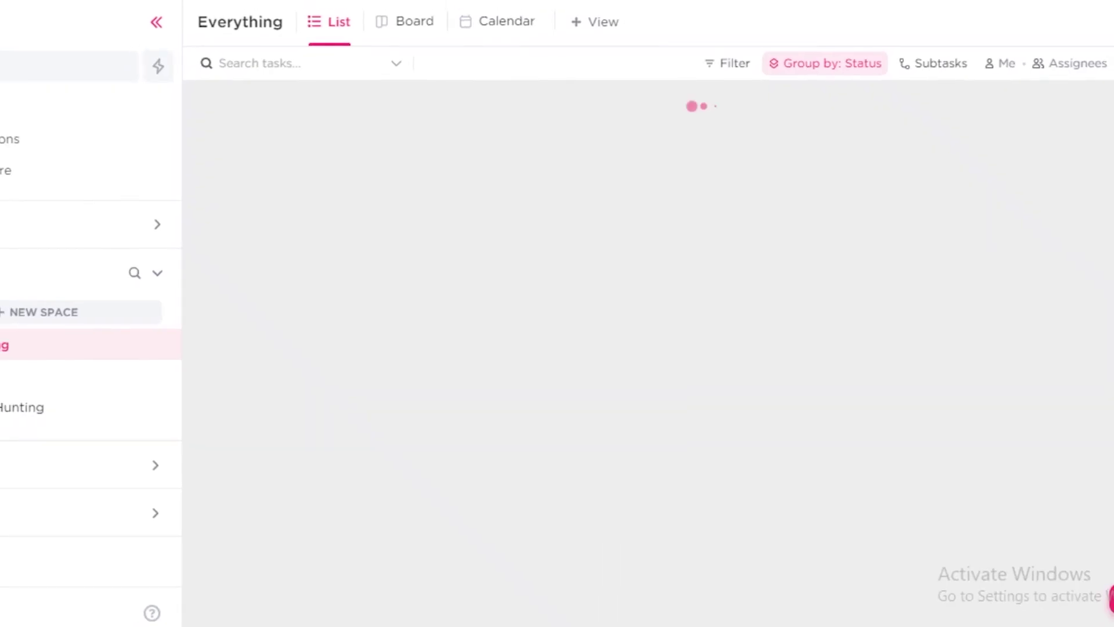
click(1070, 158)
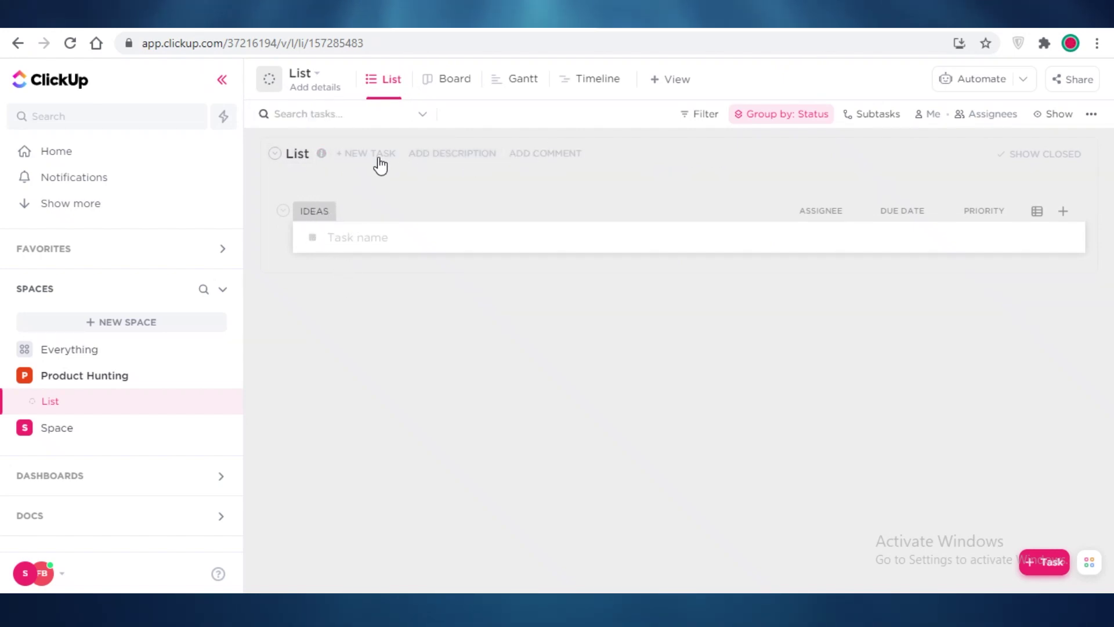
click(277, 154)
click(223, 130)
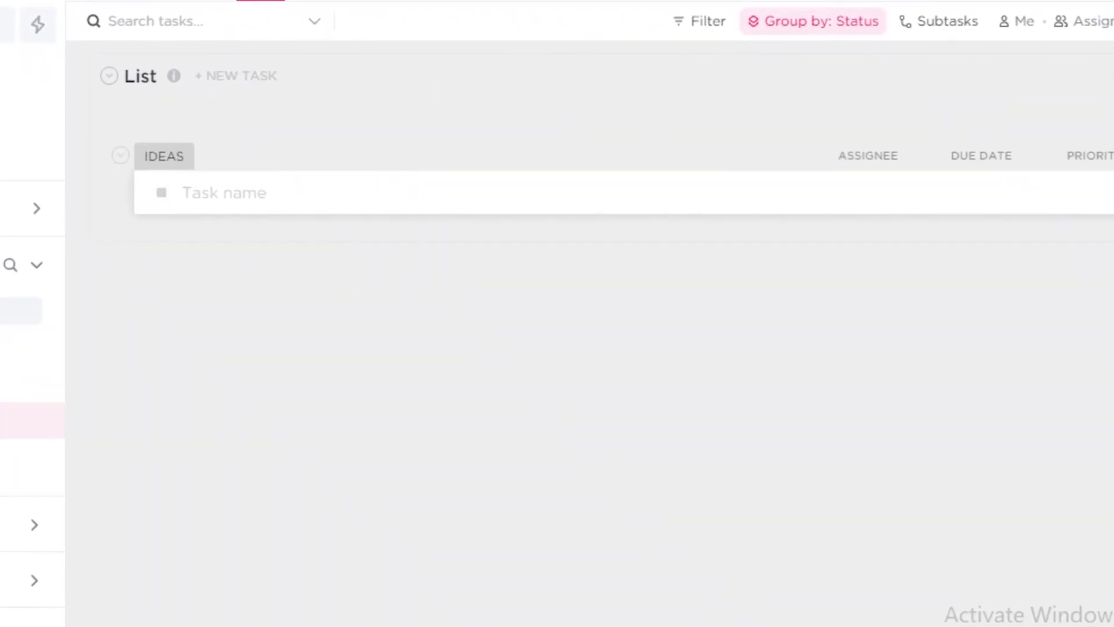
click(294, 384)
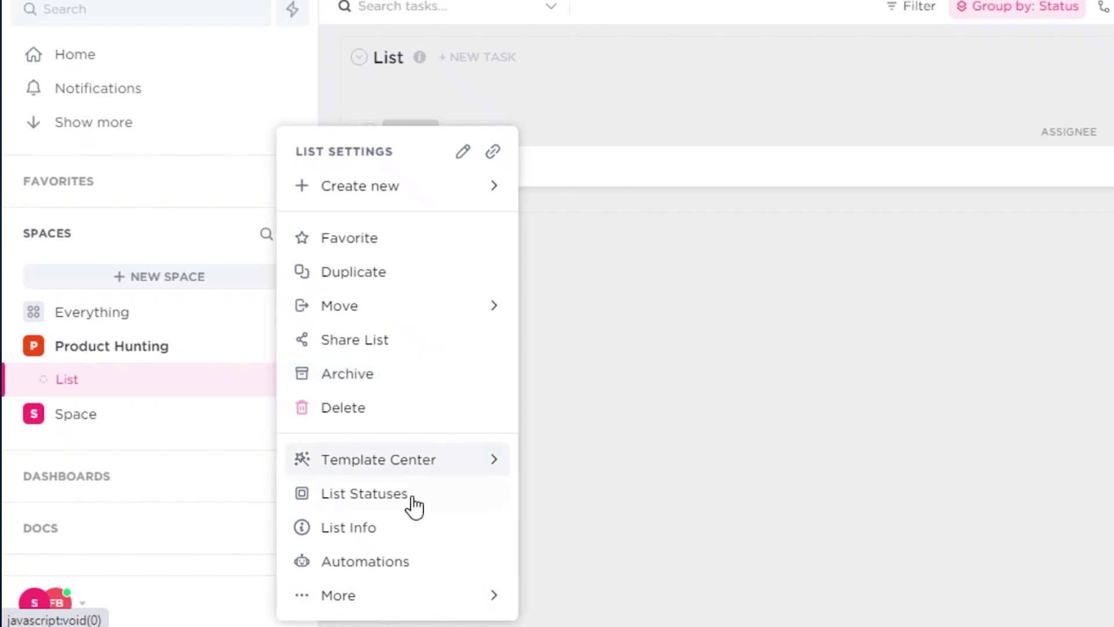
key(Escape)
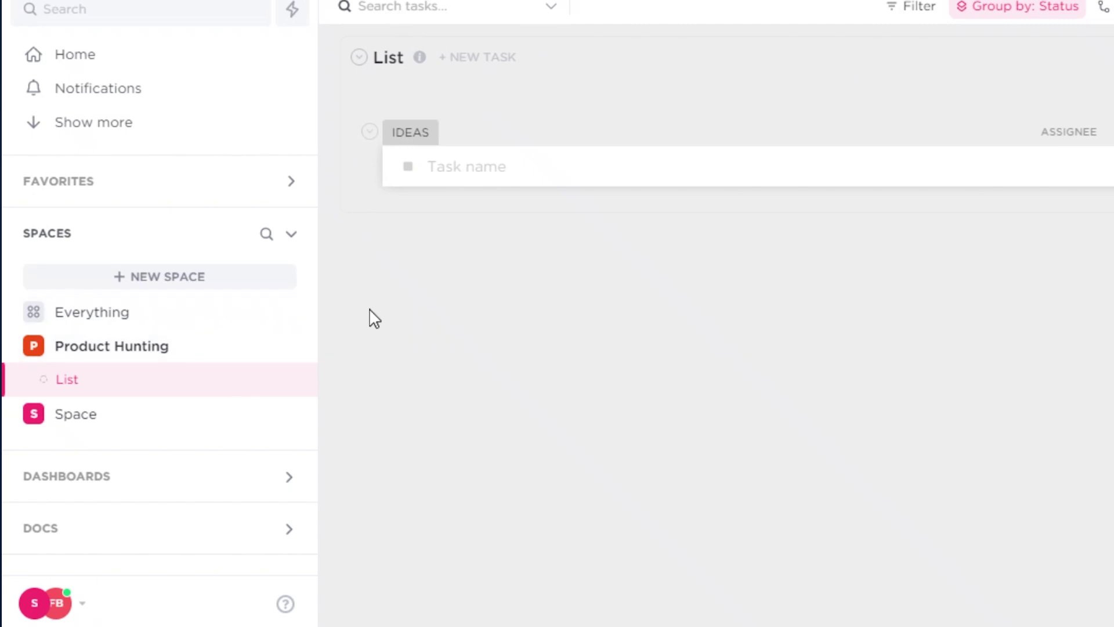
click(139, 353)
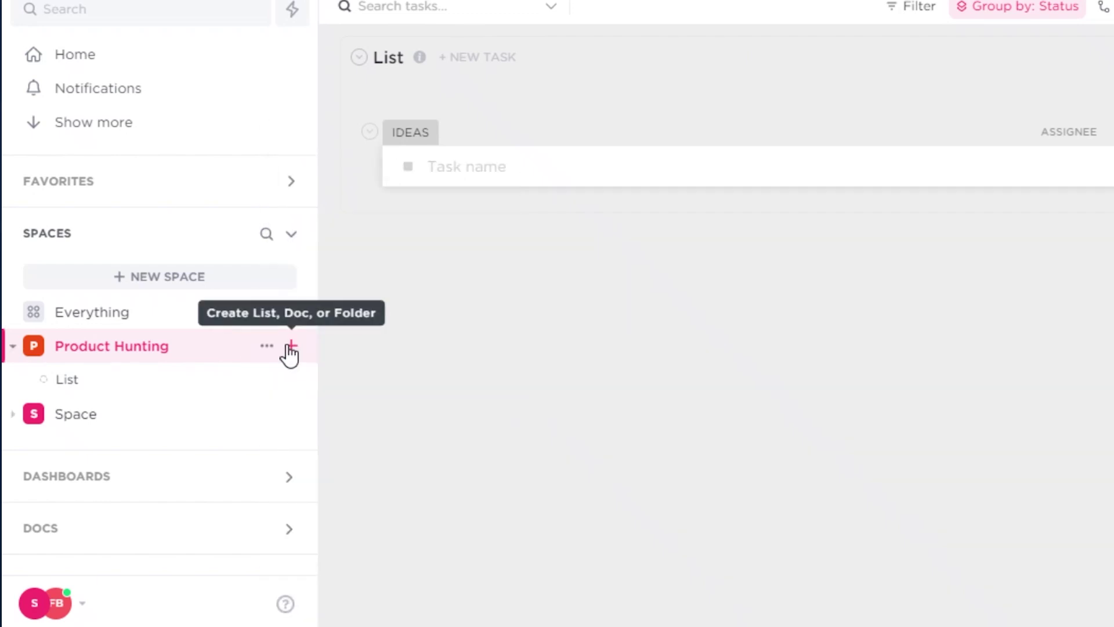
Add a new list named POSTED PRODUCTS to the Product Hunting space.
click(290, 349)
click(358, 396)
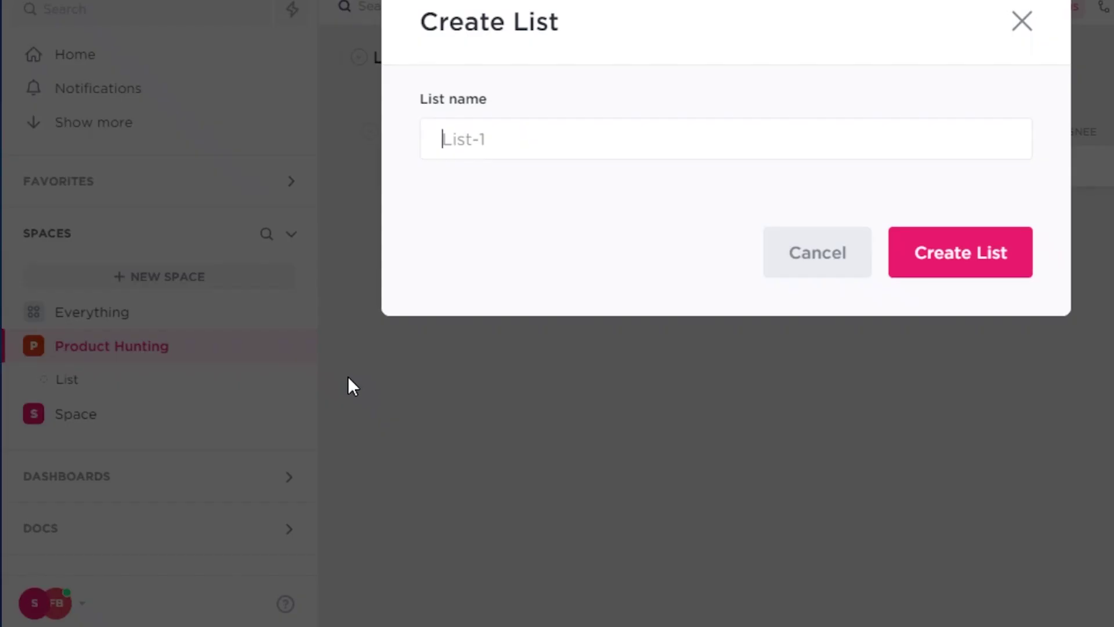
text(POS)
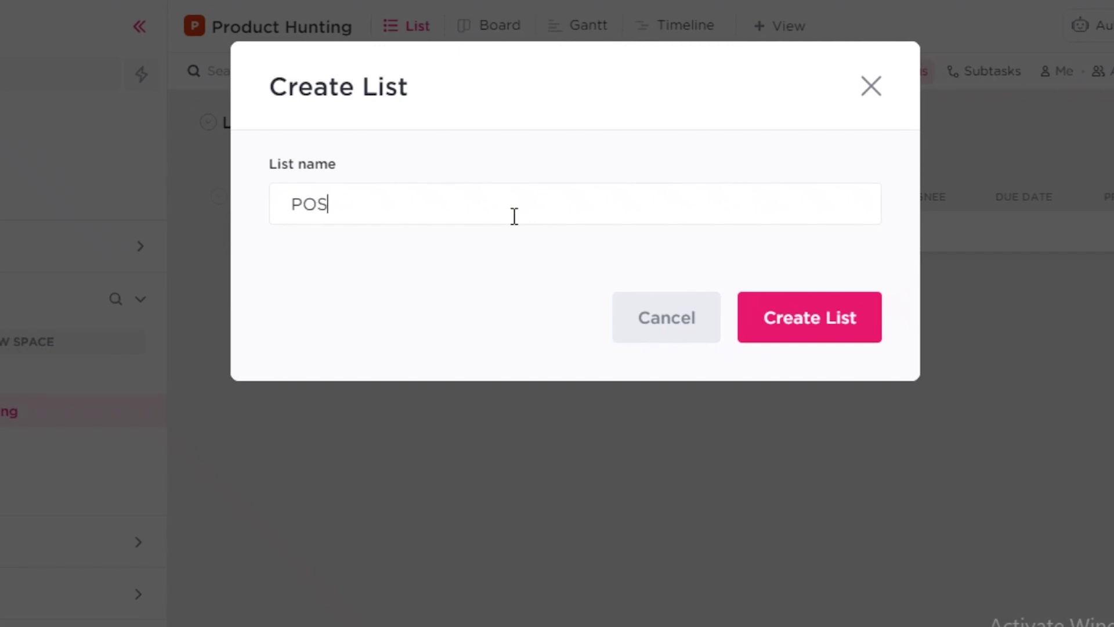
text(TED PRODUCTS)
key(Return)
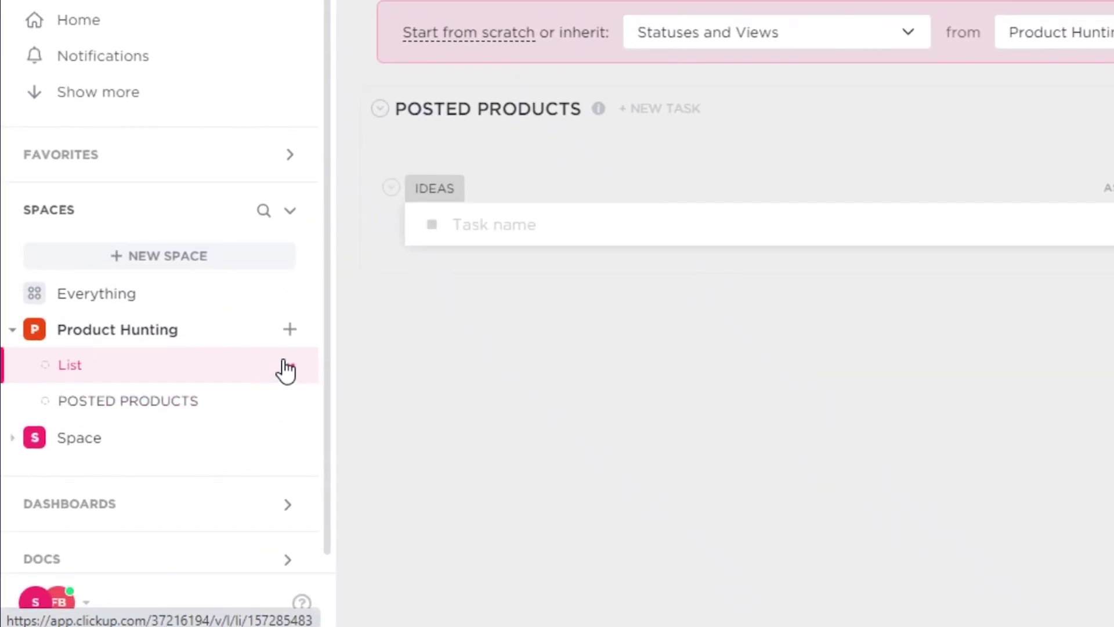
click(288, 367)
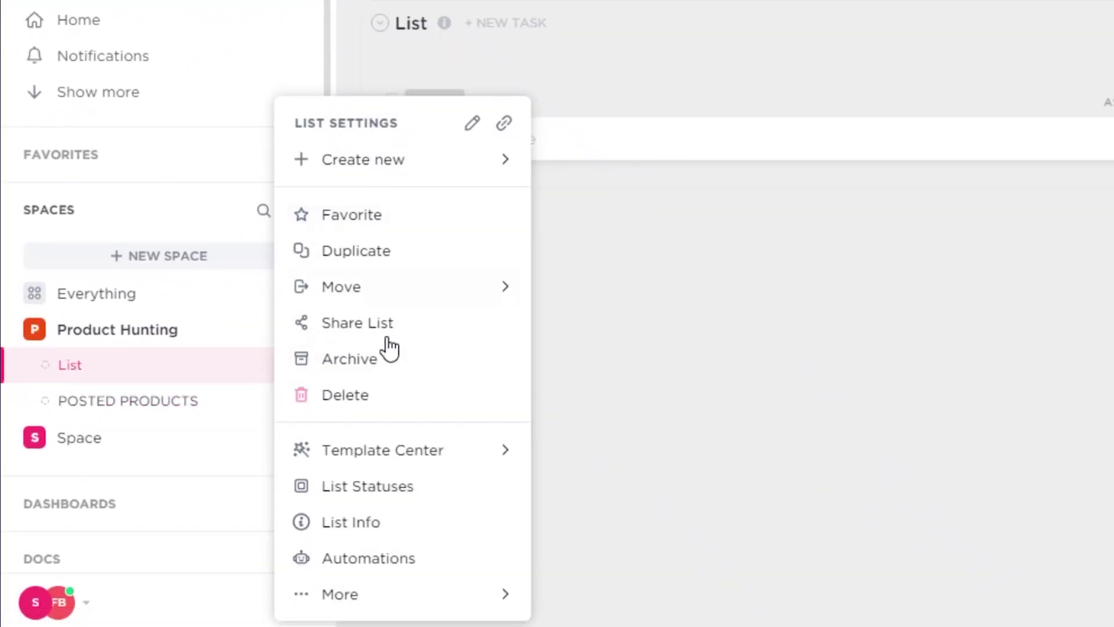
Rename the original List to PRODUCT SEARCH through its List Info panel.
click(366, 522)
click(946, 51)
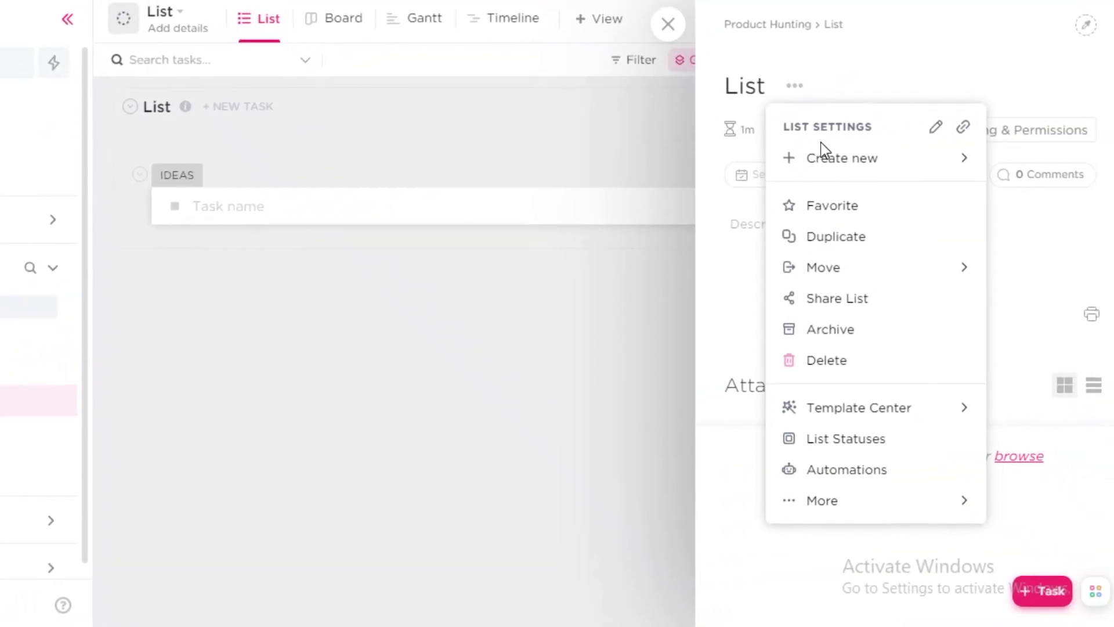
click(925, 129)
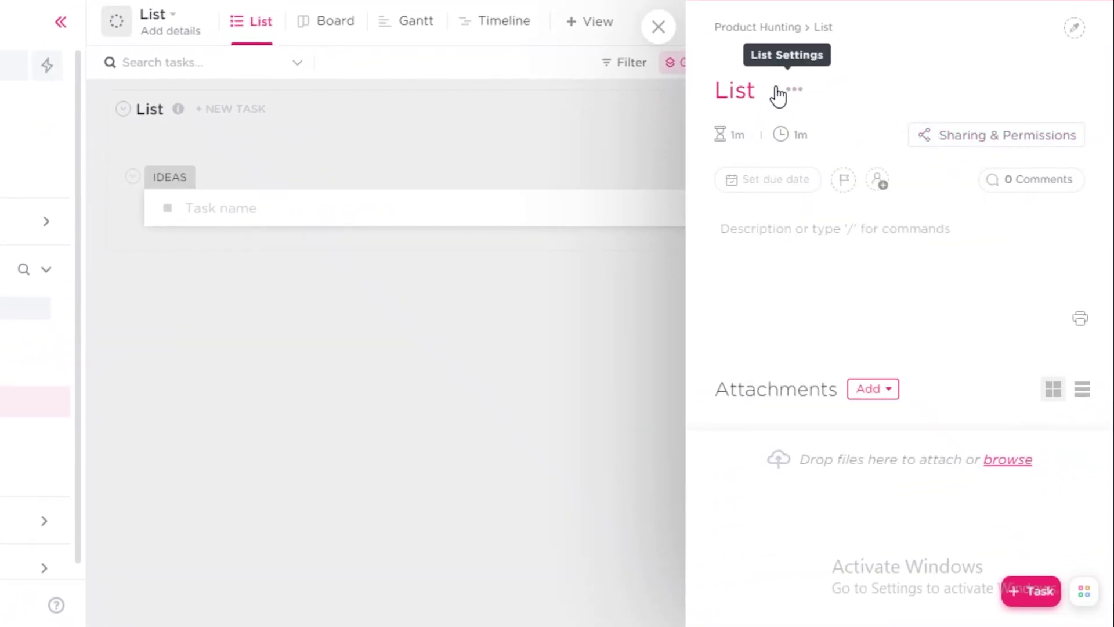
key(ctrl+a)
text(PROD)
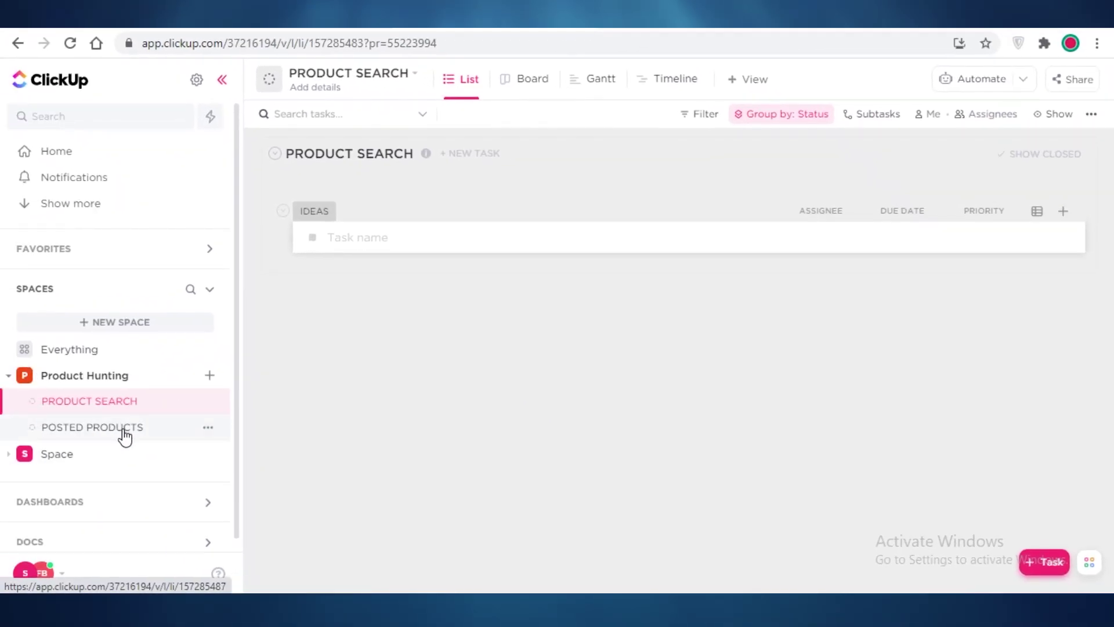
Give POSTED PRODUCTS the Normal status template (OPEN, IN PROGRESS, CLOSED) and save it.
click(144, 427)
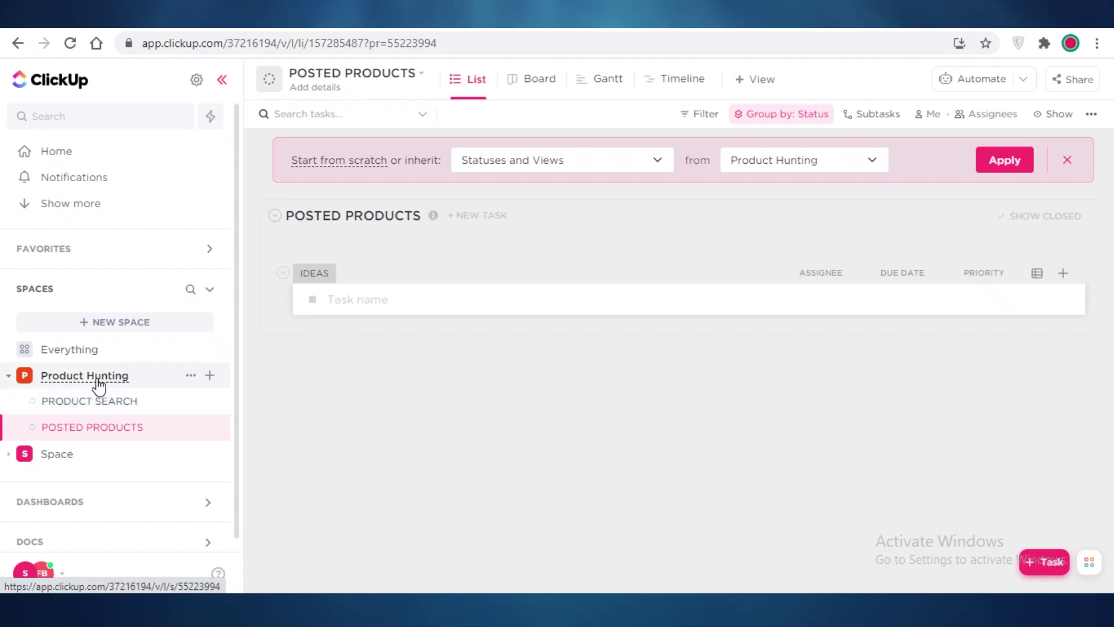
click(99, 383)
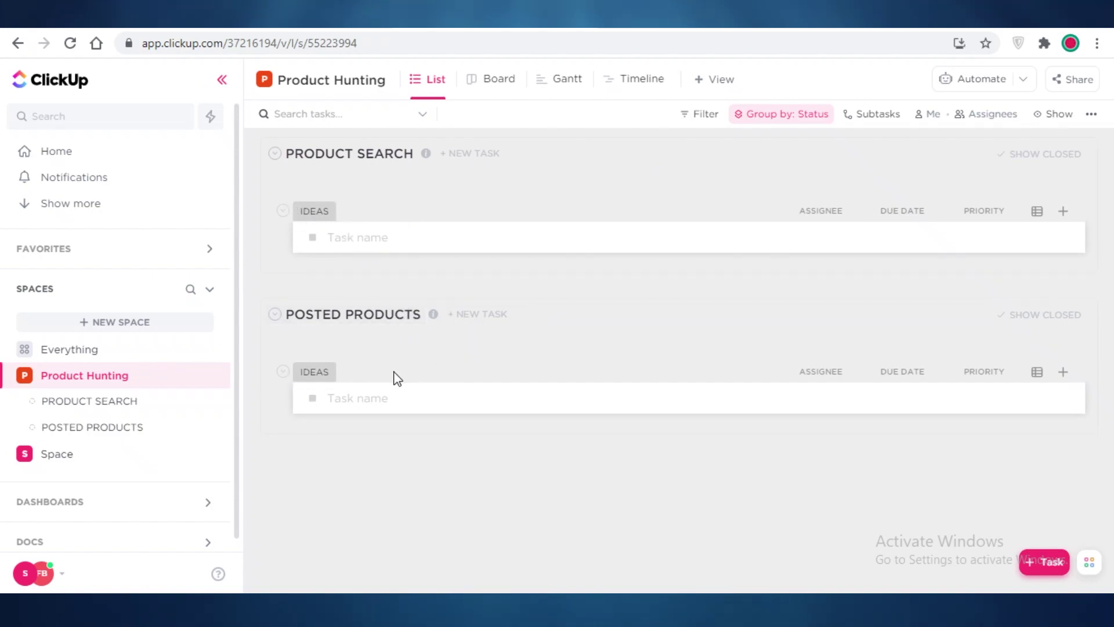
click(357, 378)
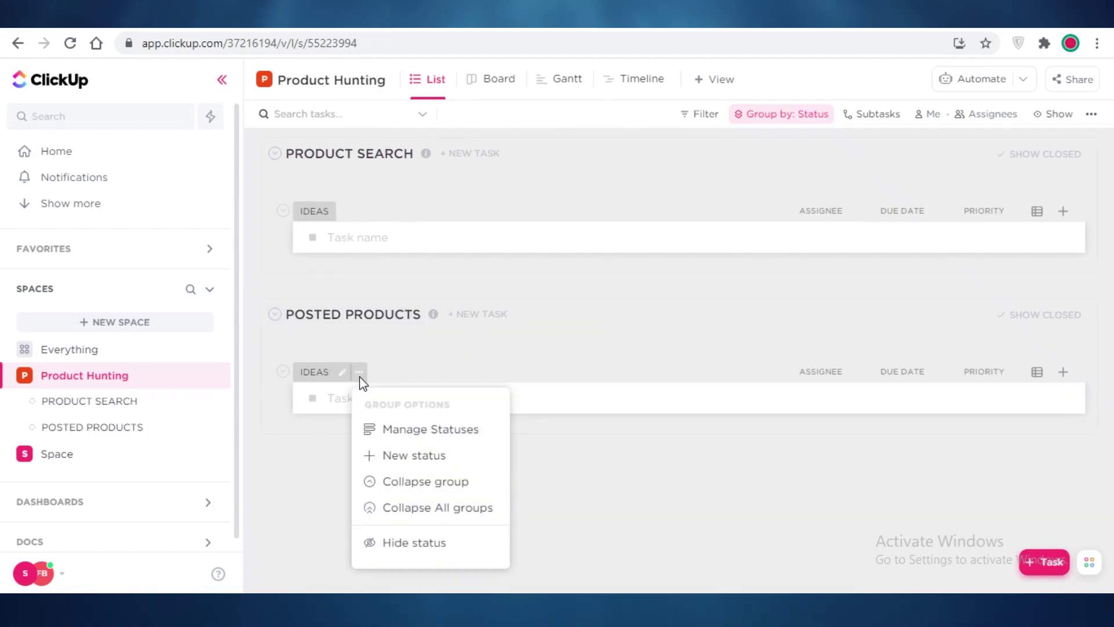
click(460, 429)
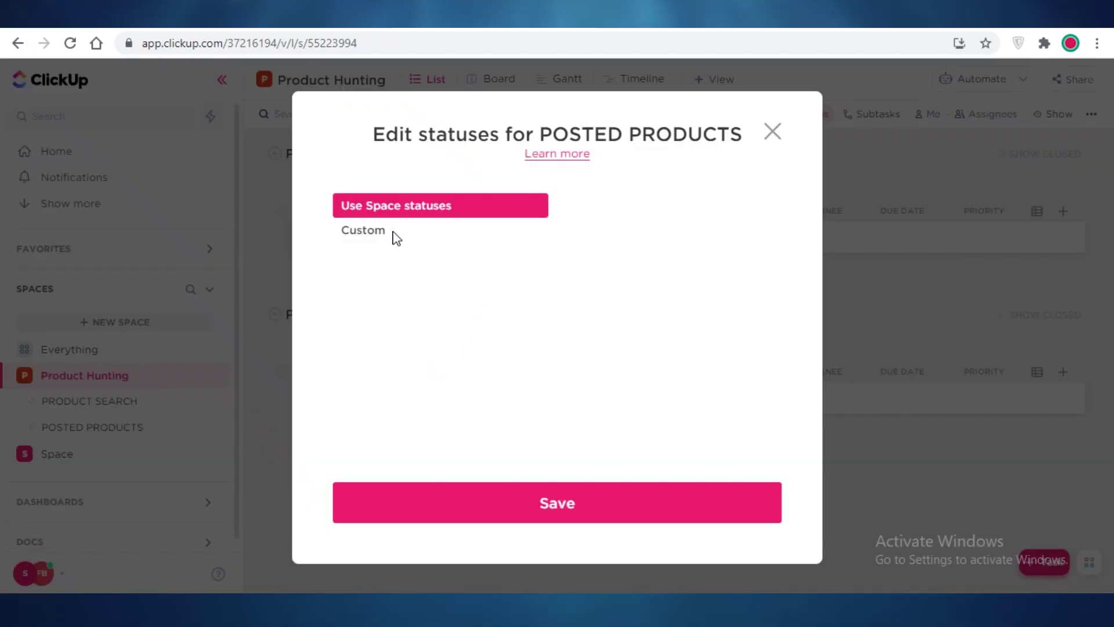
click(387, 228)
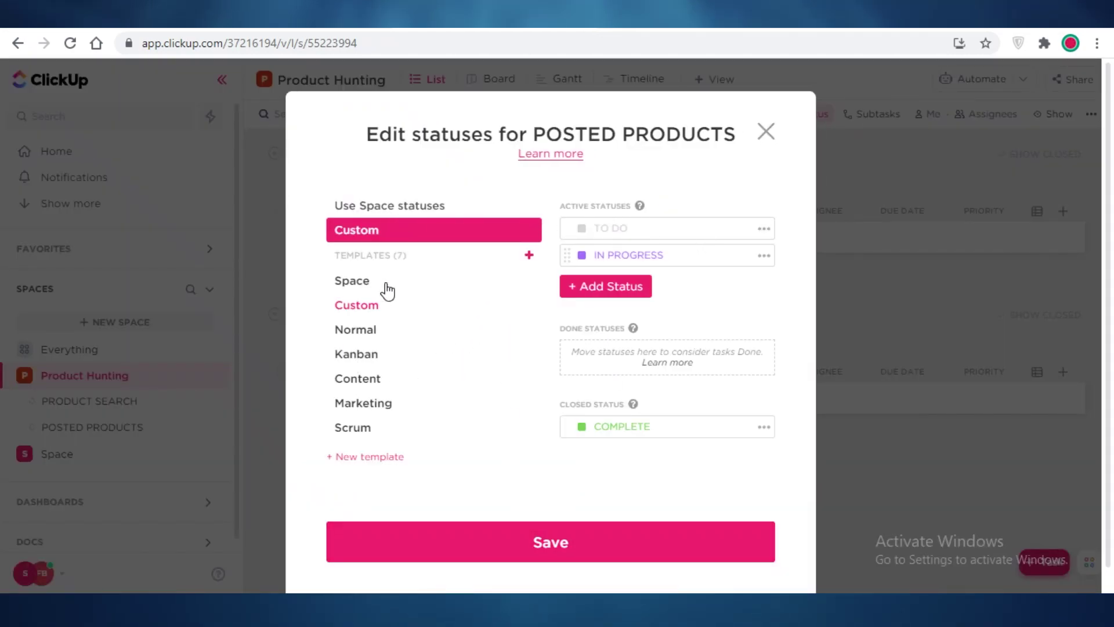
click(364, 380)
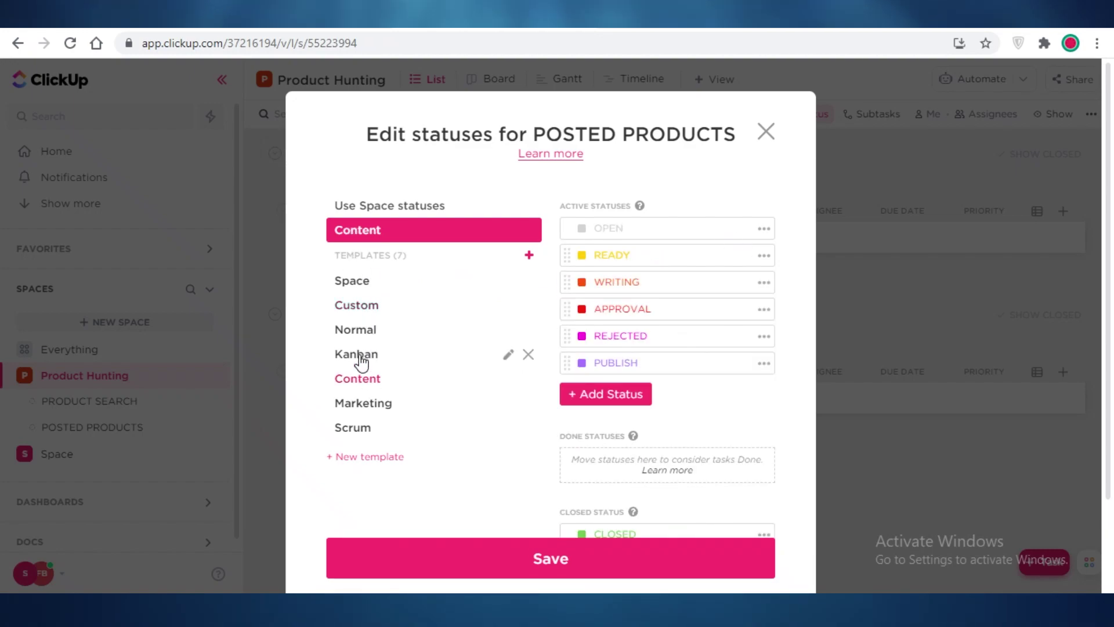
click(360, 334)
click(351, 280)
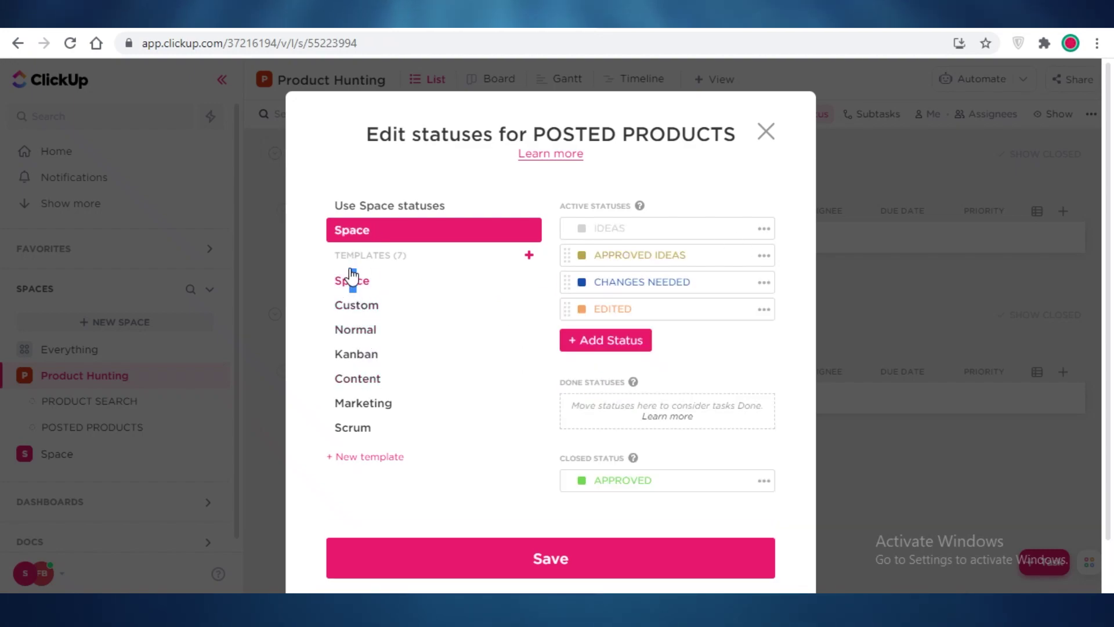
click(355, 329)
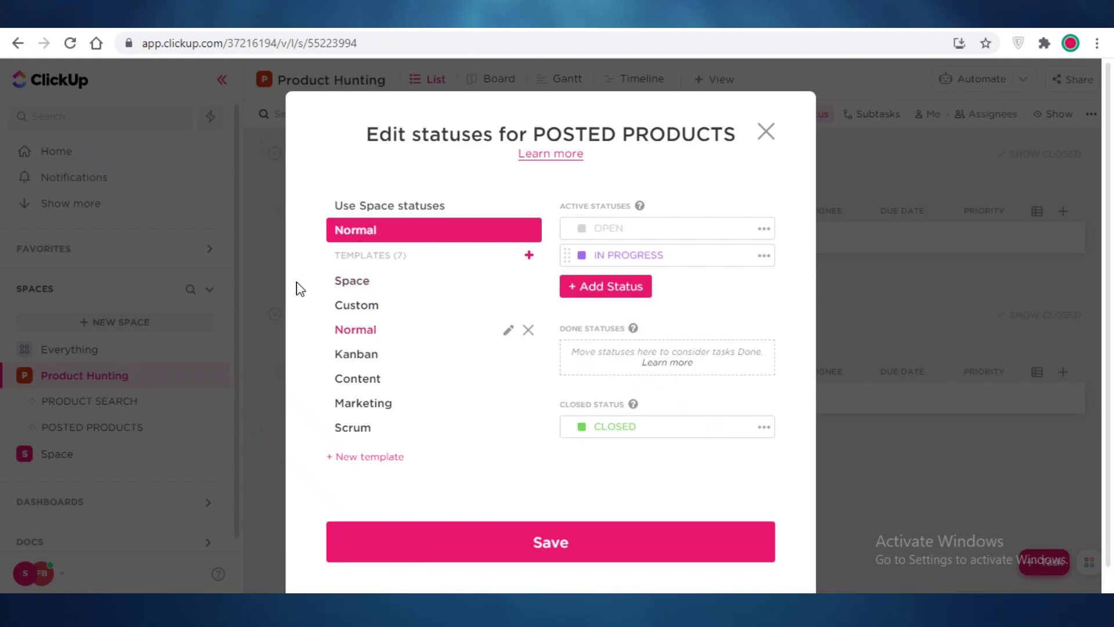
click(552, 542)
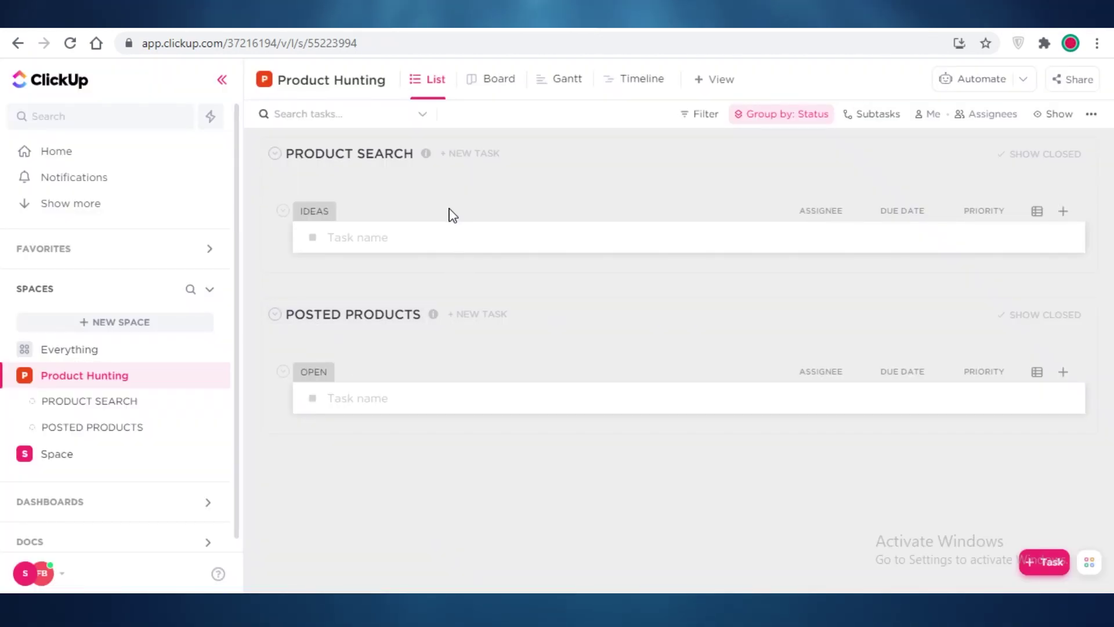
click(423, 229)
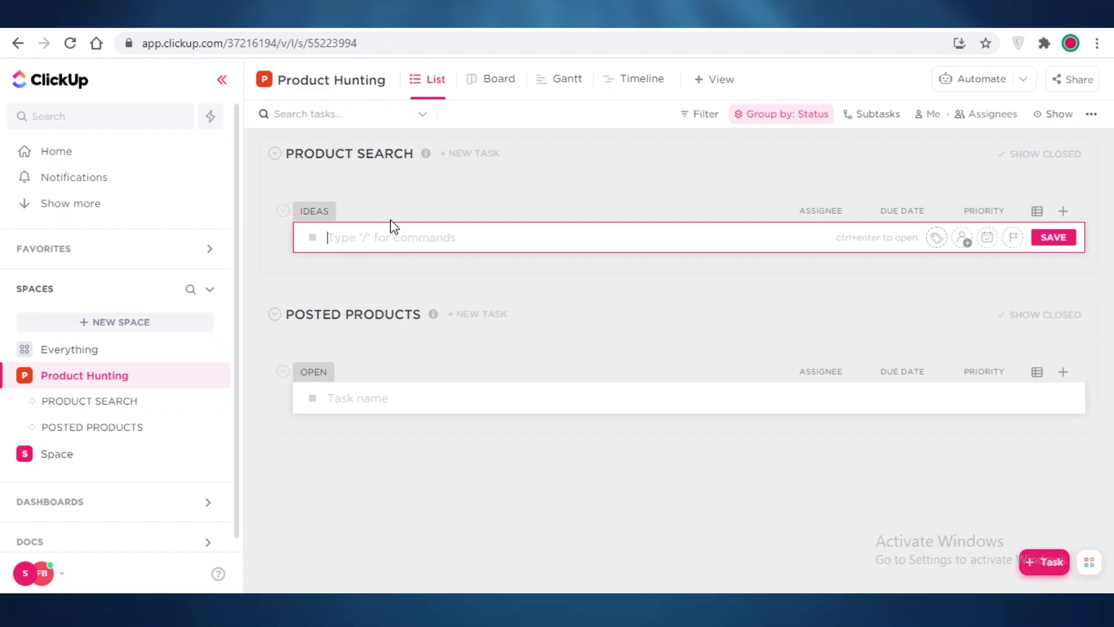
Name a new task PRODUCT ADGF-2352 and set its due date to 12 November.
click(1053, 562)
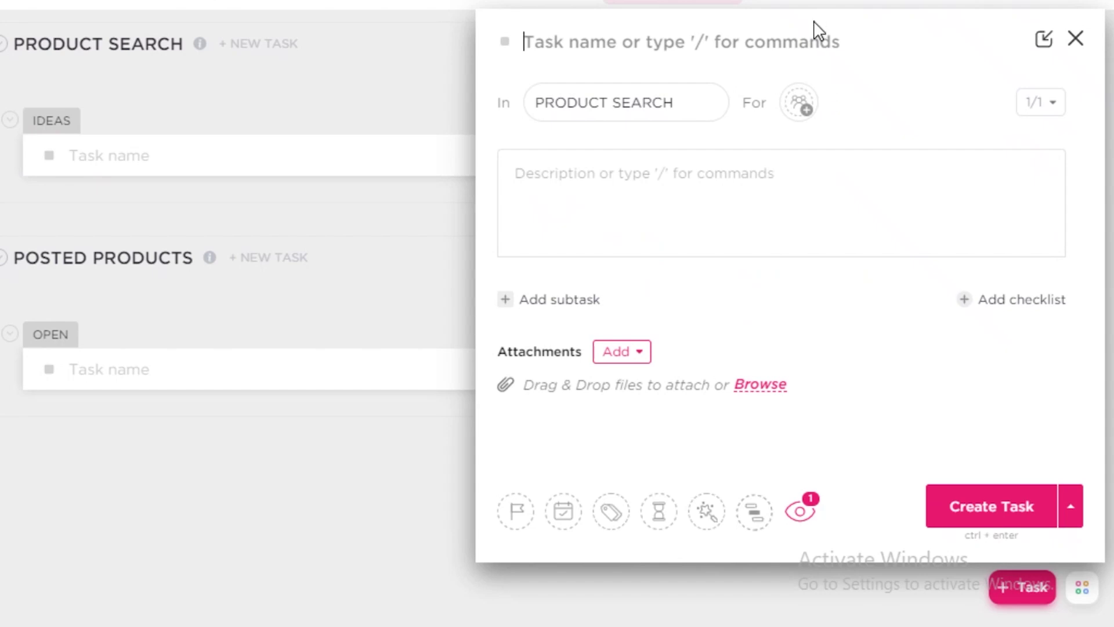
text(S)
key(BackSpace)
text(A)
key(BackSpace)
text(PRODUCT ADGF-2352)
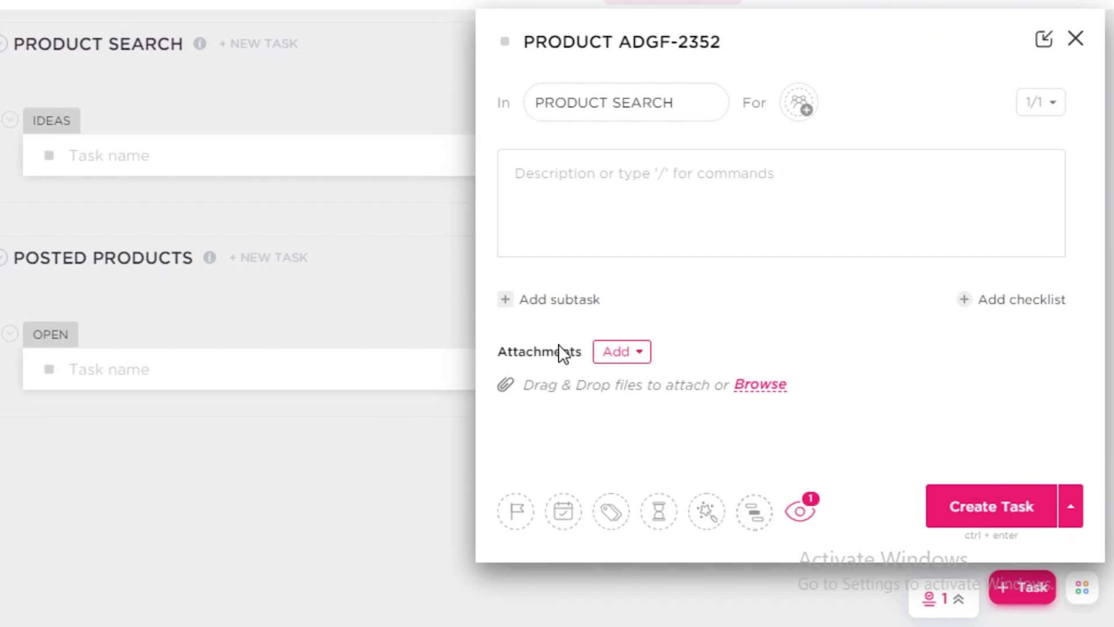
click(562, 512)
scroll(894, 549, down, 3)
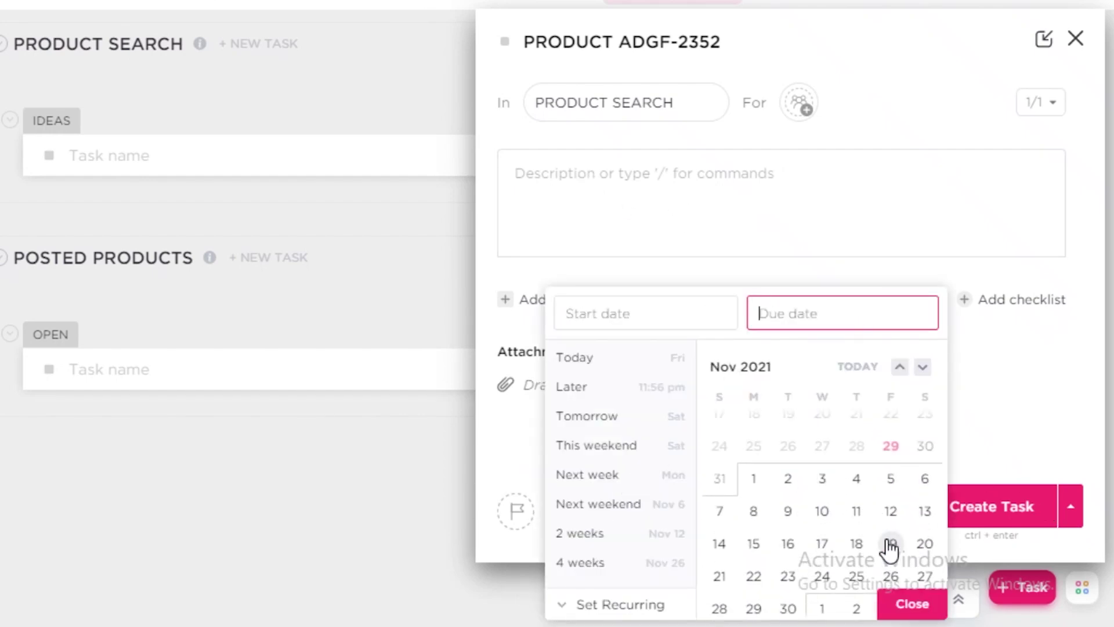
click(890, 512)
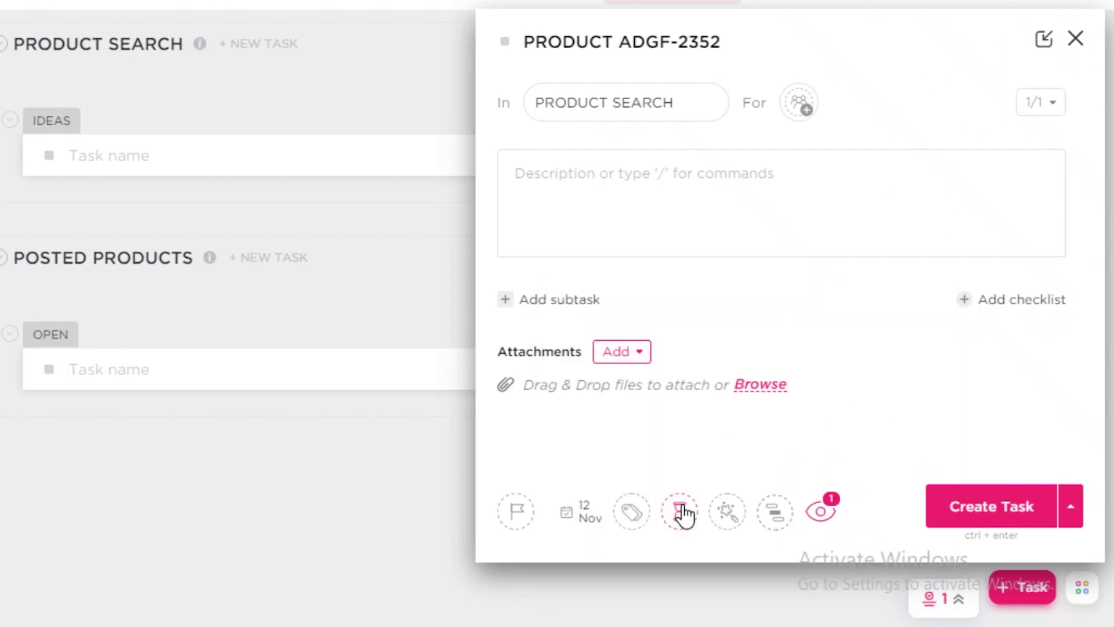
Leave tags, time estimate and dependencies empty and create the task in PRODUCT SEARCH.
click(638, 514)
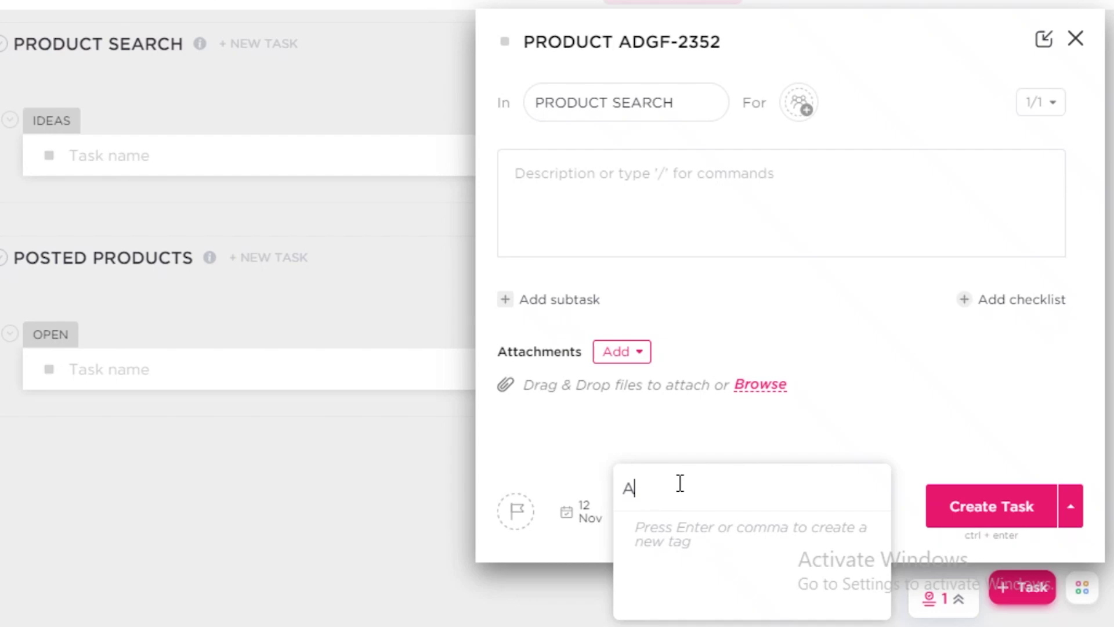
key(BackSpace)
key(Escape)
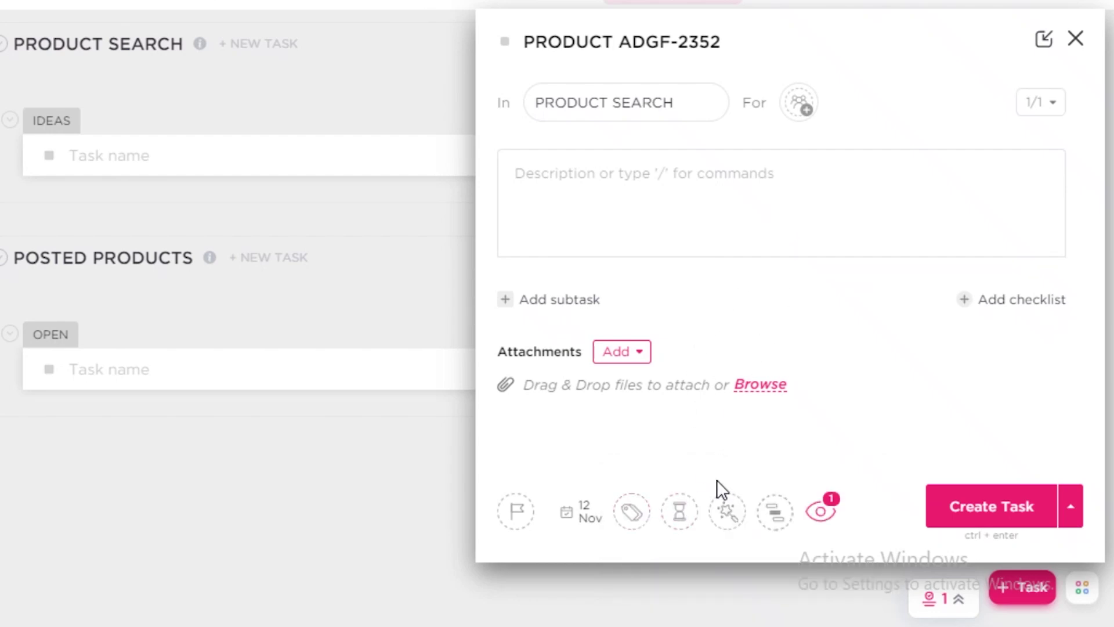
click(680, 512)
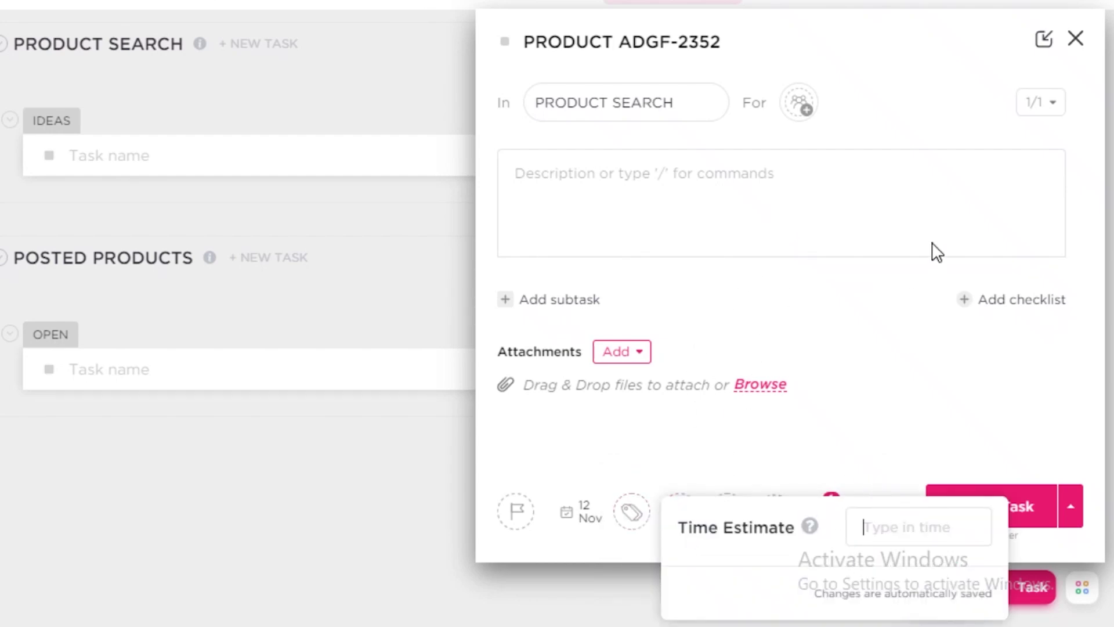
key(Escape)
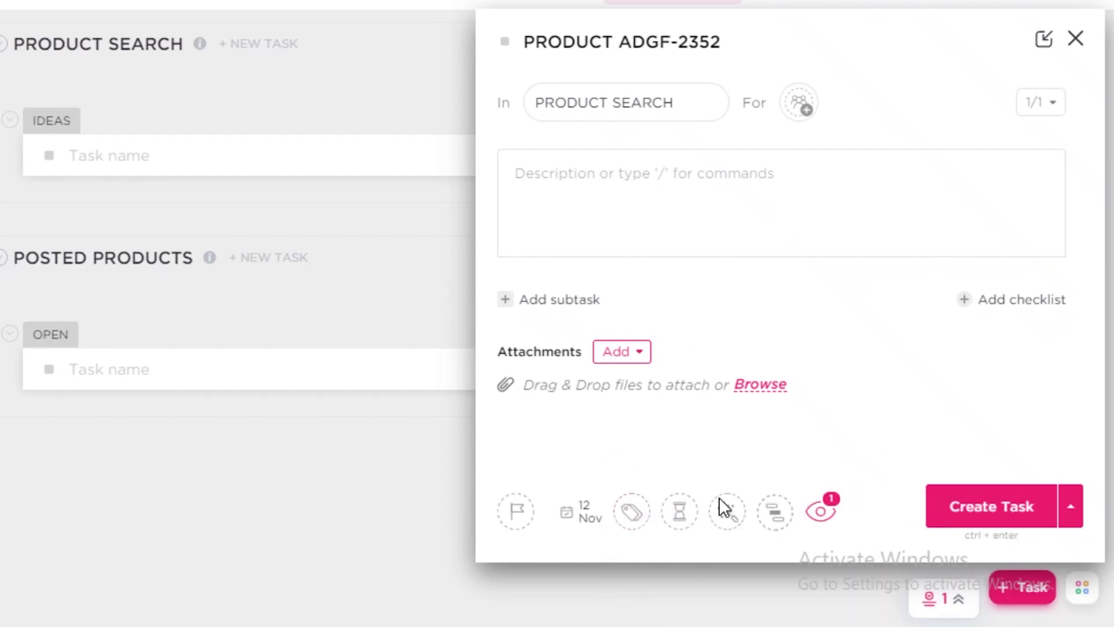
click(774, 513)
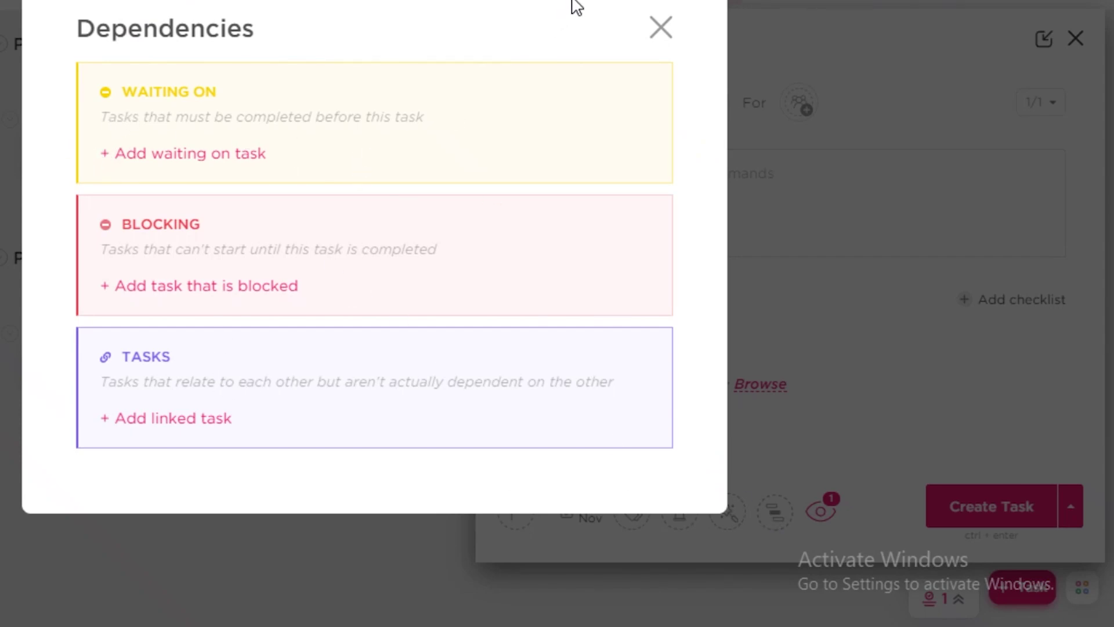
click(660, 27)
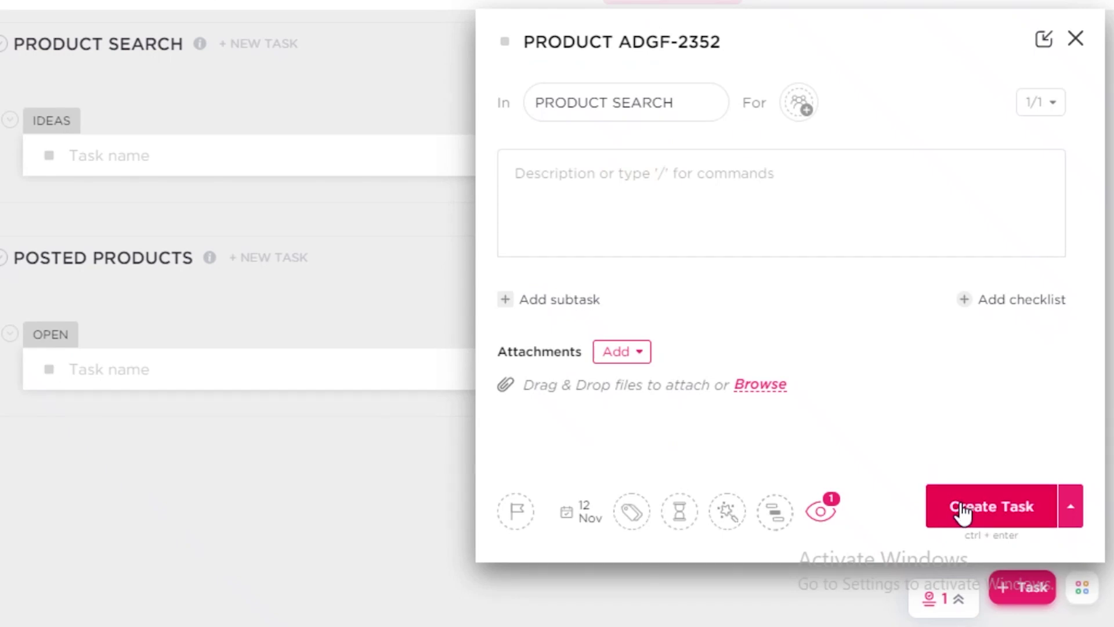
click(962, 510)
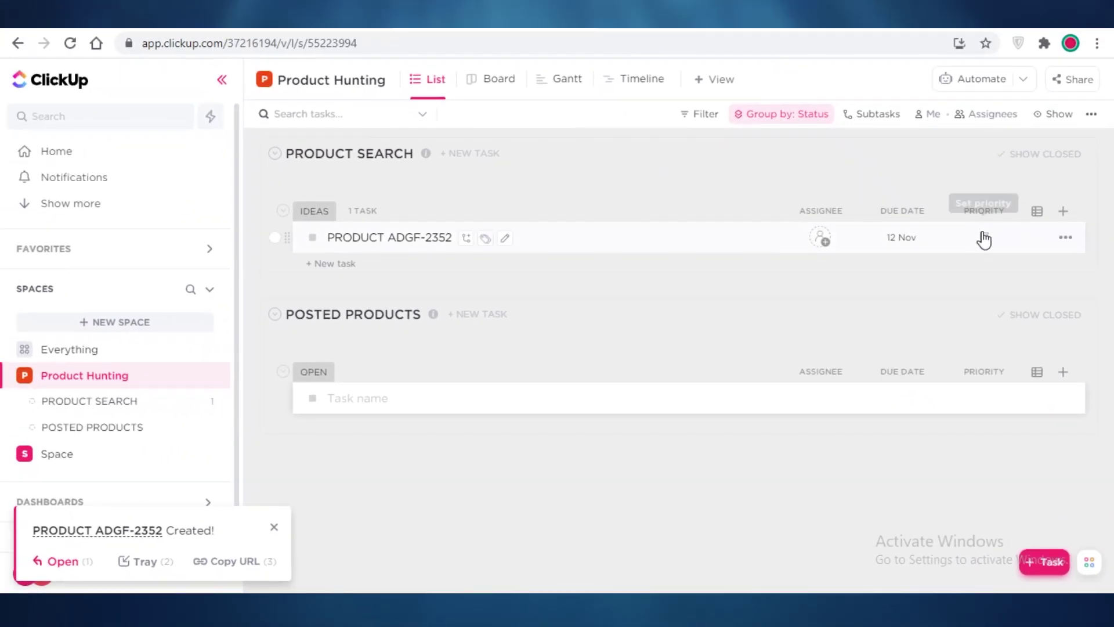
Set PRODUCT ADGF-2352 to Urgent and add a STATUS labels field with value A.
click(984, 238)
click(1013, 272)
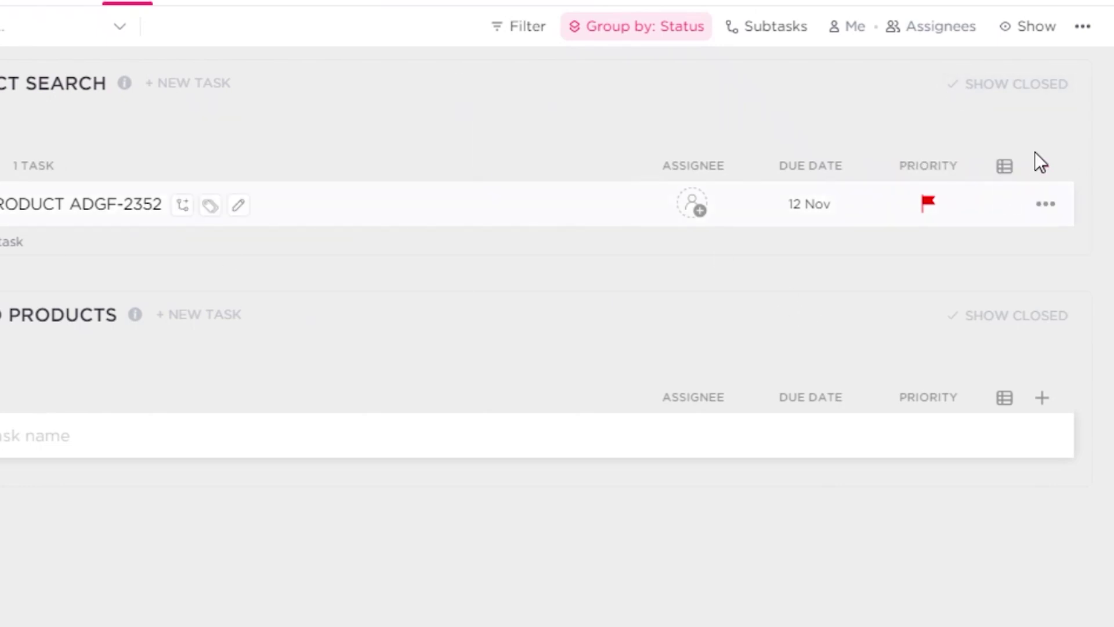
click(1043, 168)
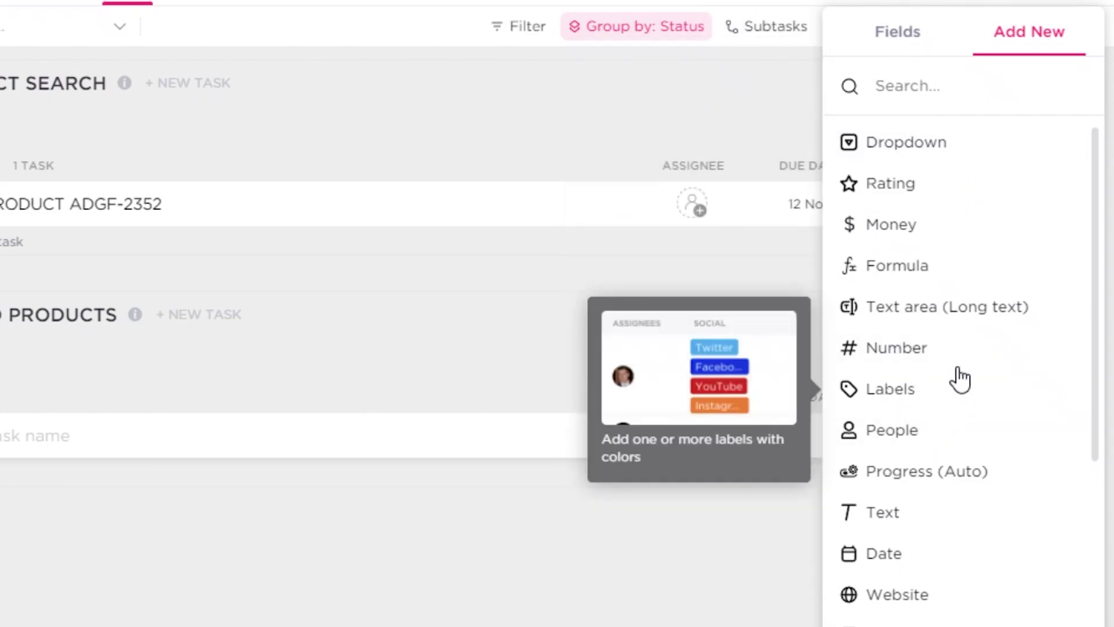
scroll(963, 394, down, 5)
scroll(1033, 406, up, 5)
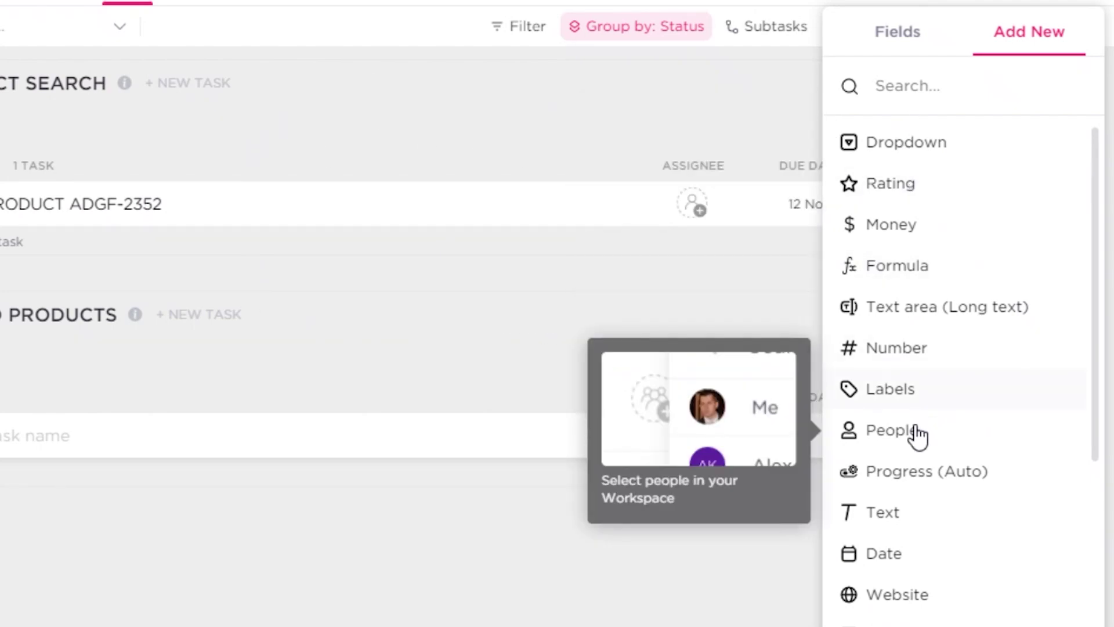
click(908, 397)
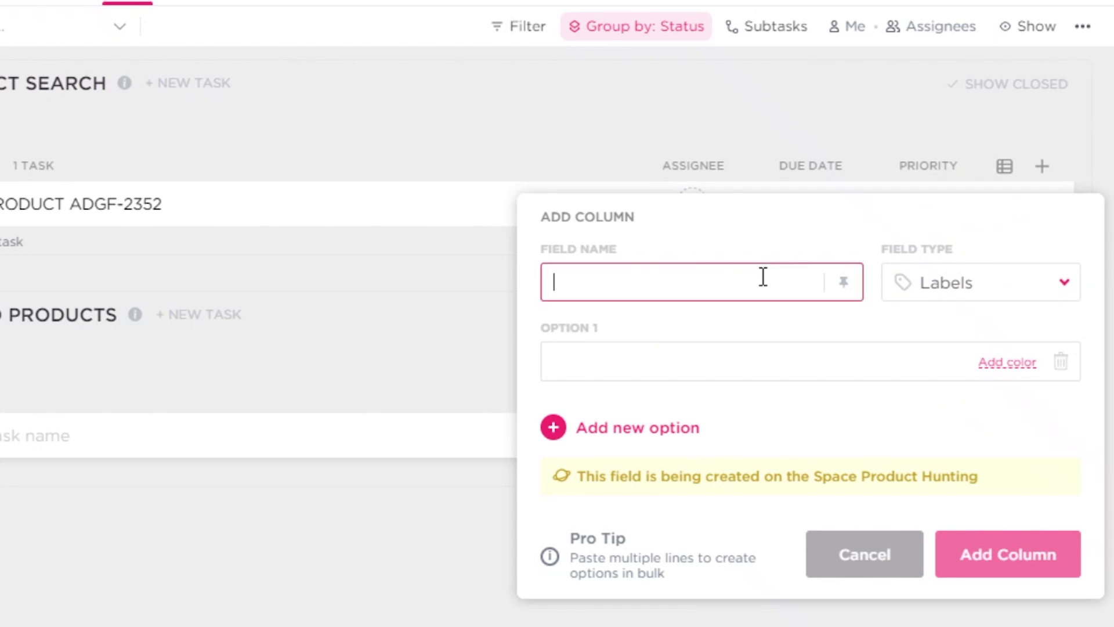
text(S)
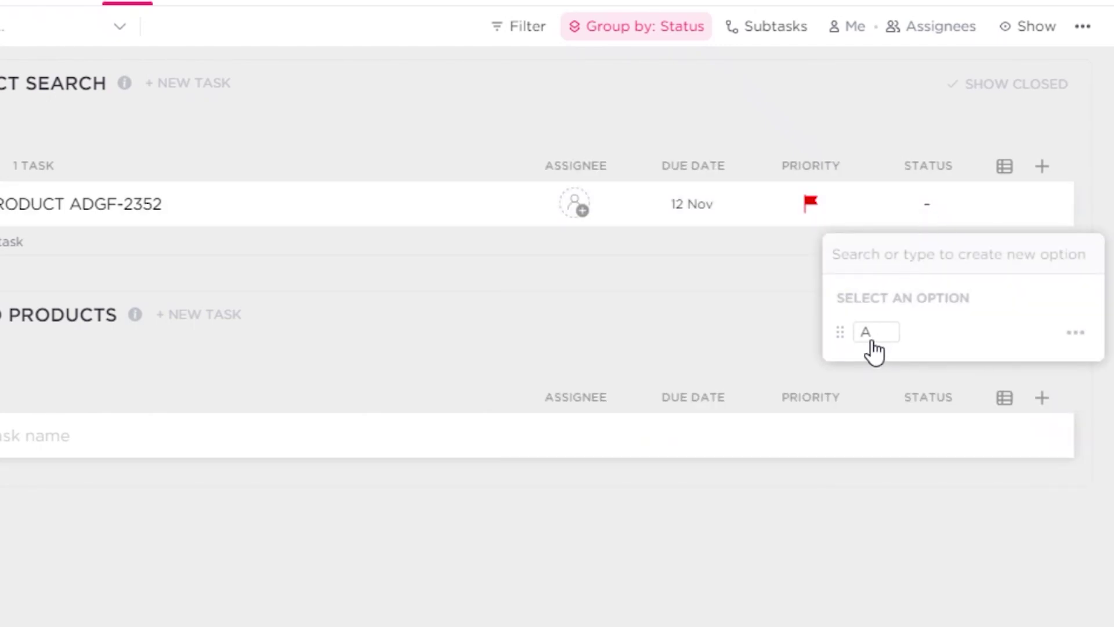
click(873, 345)
click(525, 314)
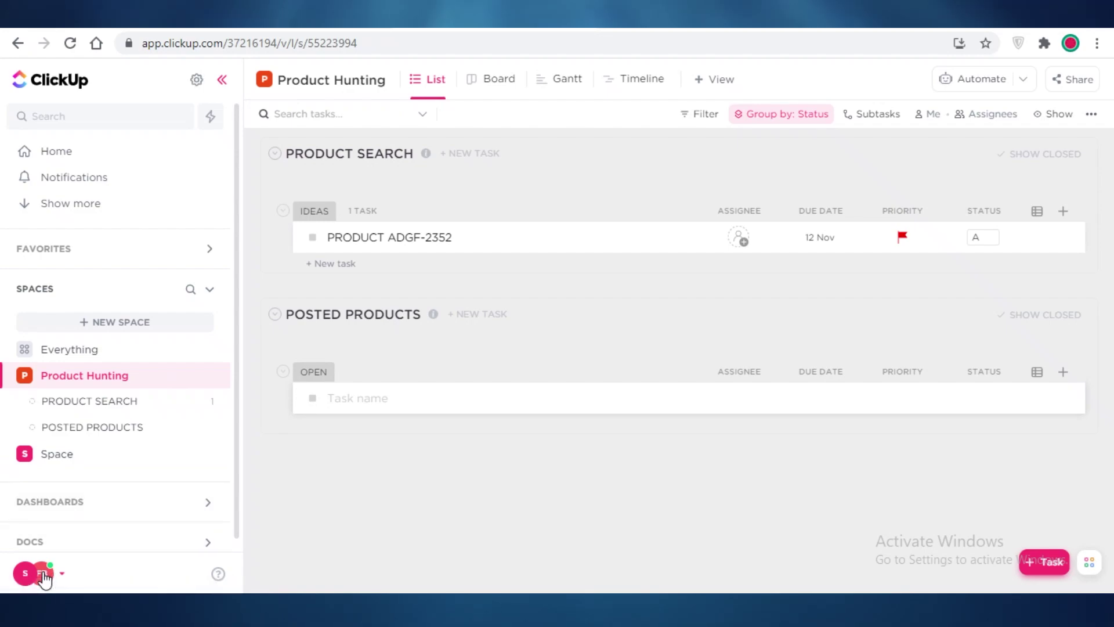
Visit the HEHE workspace's Class Notes list, then switch back to the Side Hustle workspace.
click(40, 574)
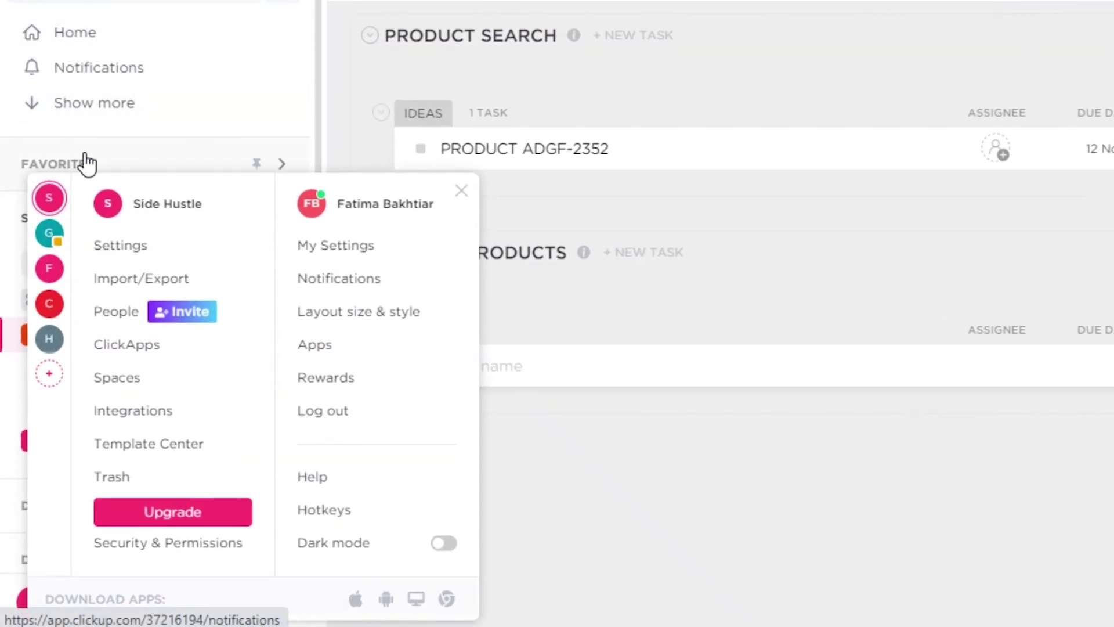
click(51, 343)
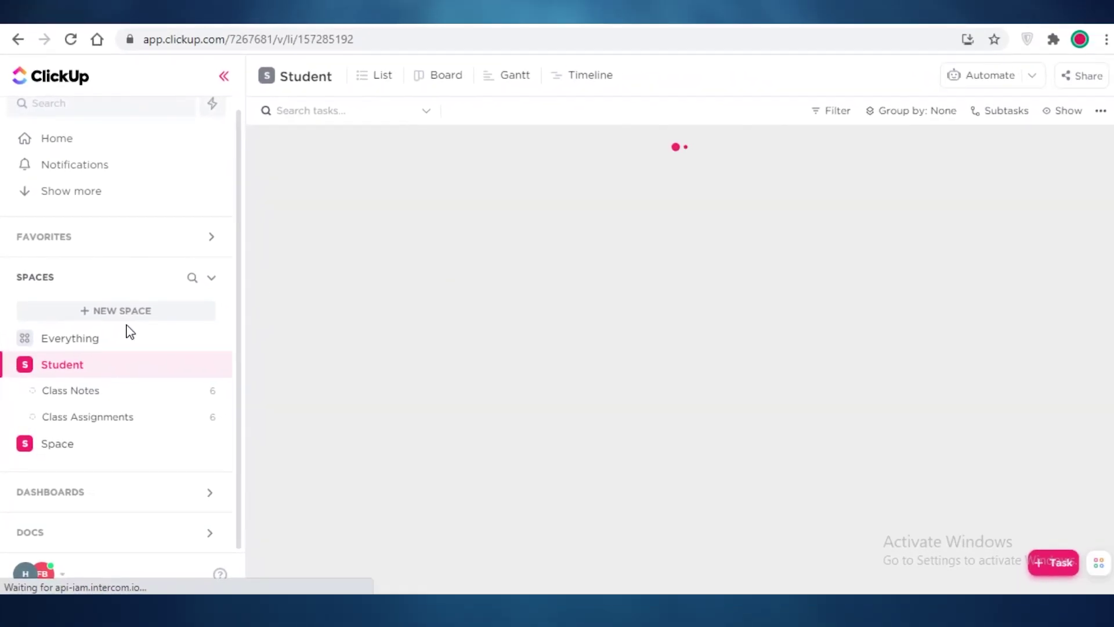
click(87, 395)
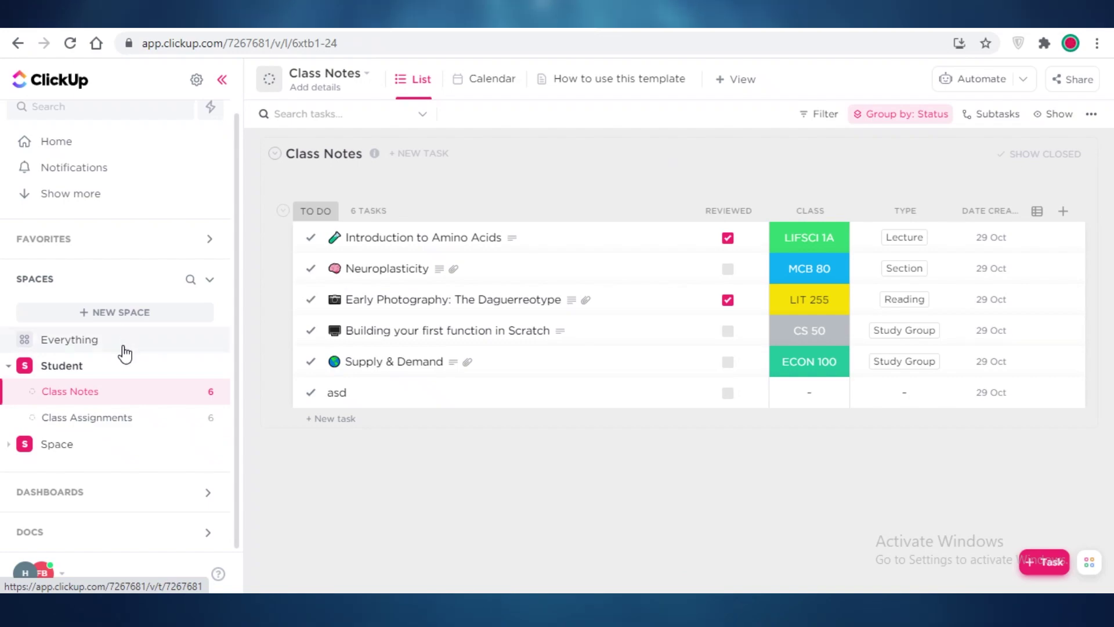
click(24, 573)
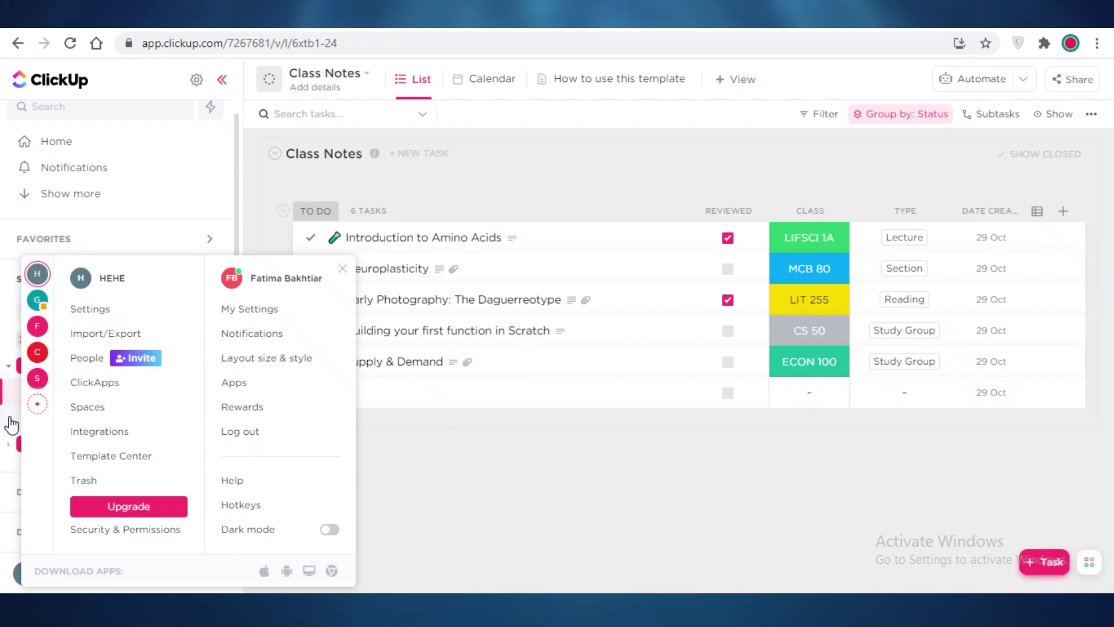
click(37, 378)
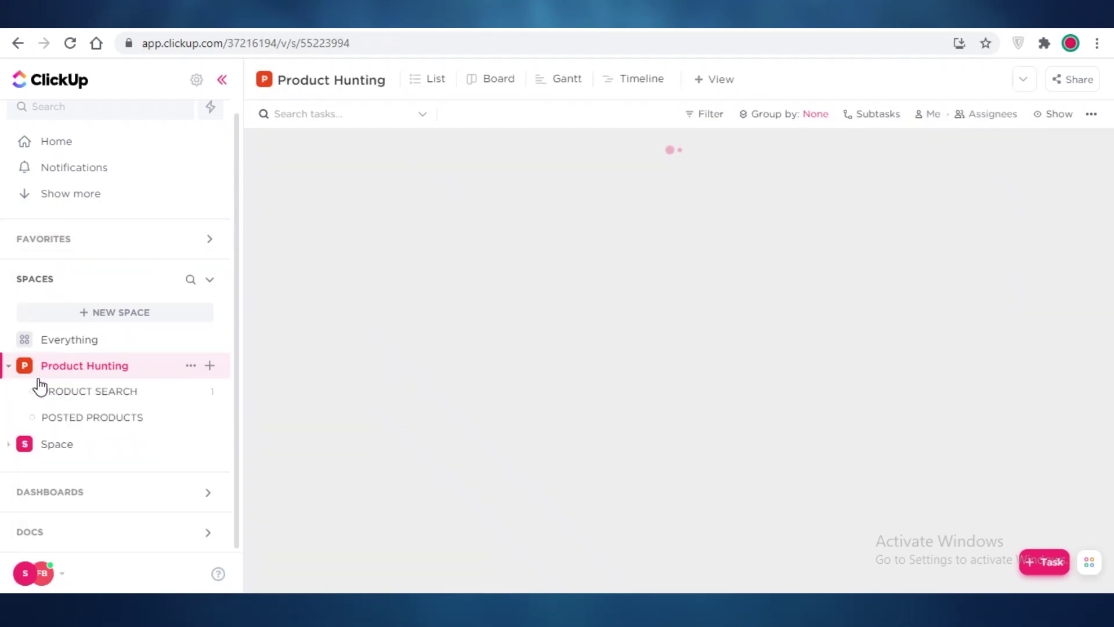
click(25, 572)
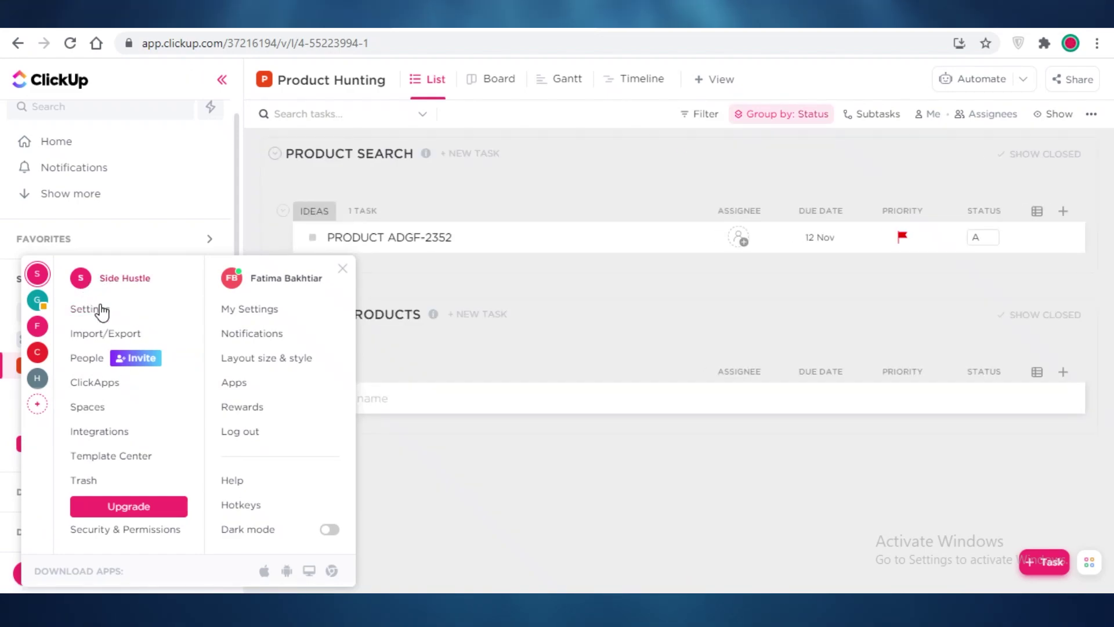
Review the Time Tracking and Calendar app integrations in Workspace Settings.
click(101, 314)
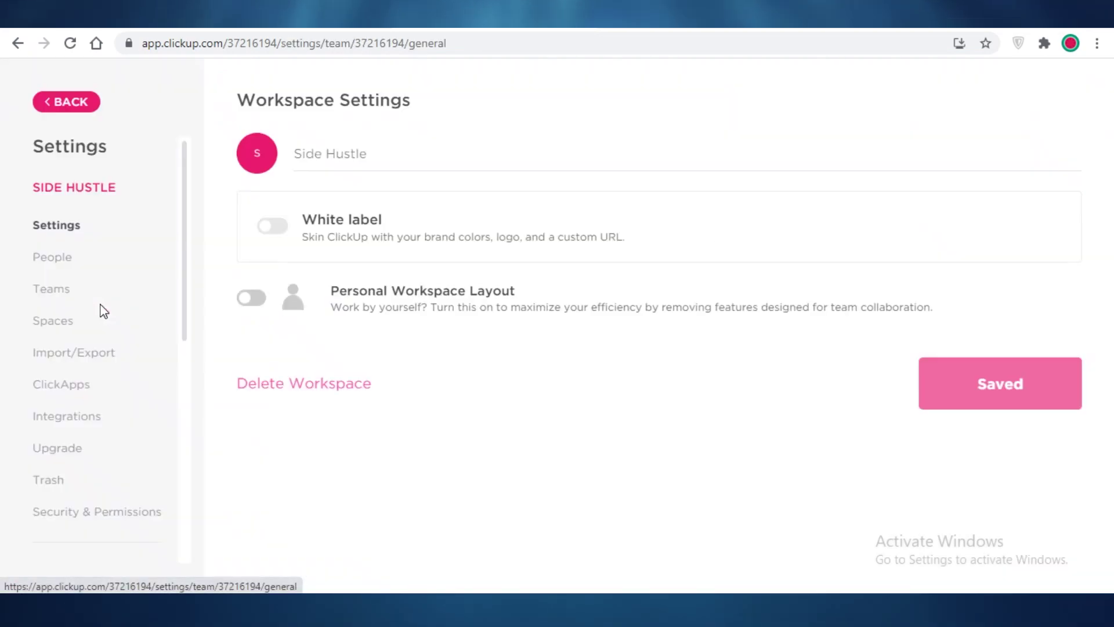
scroll(112, 356, down, 5)
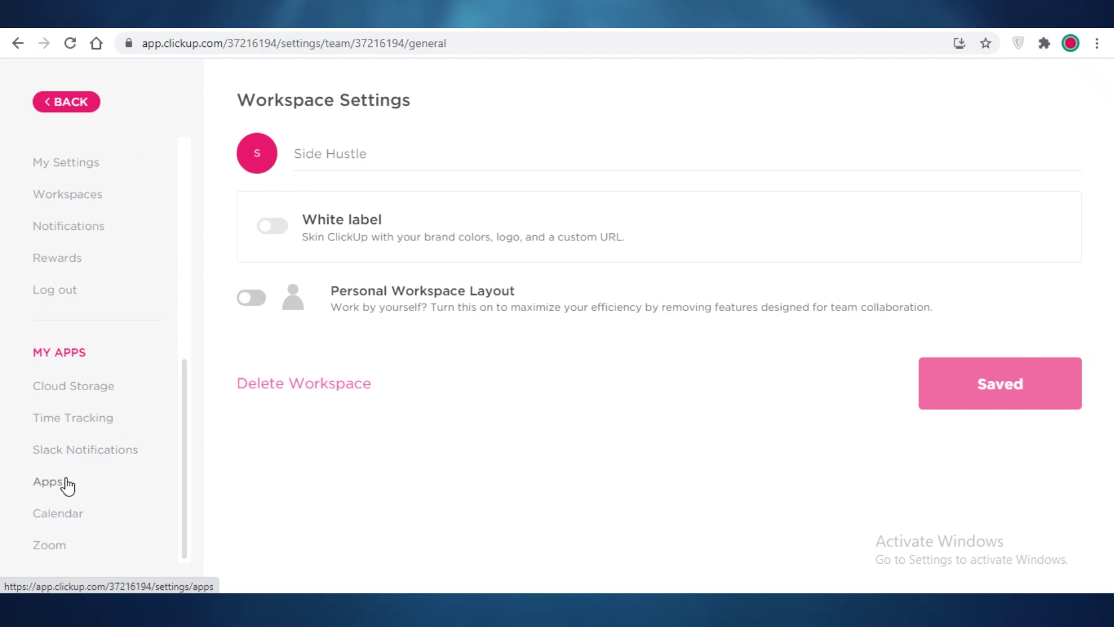
click(82, 418)
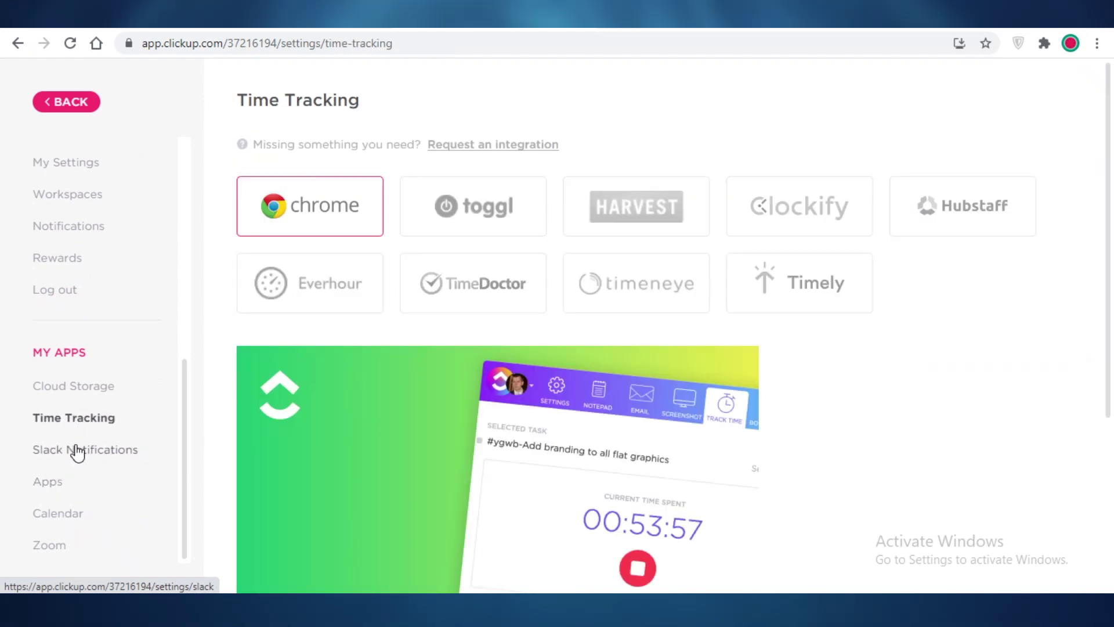
click(69, 516)
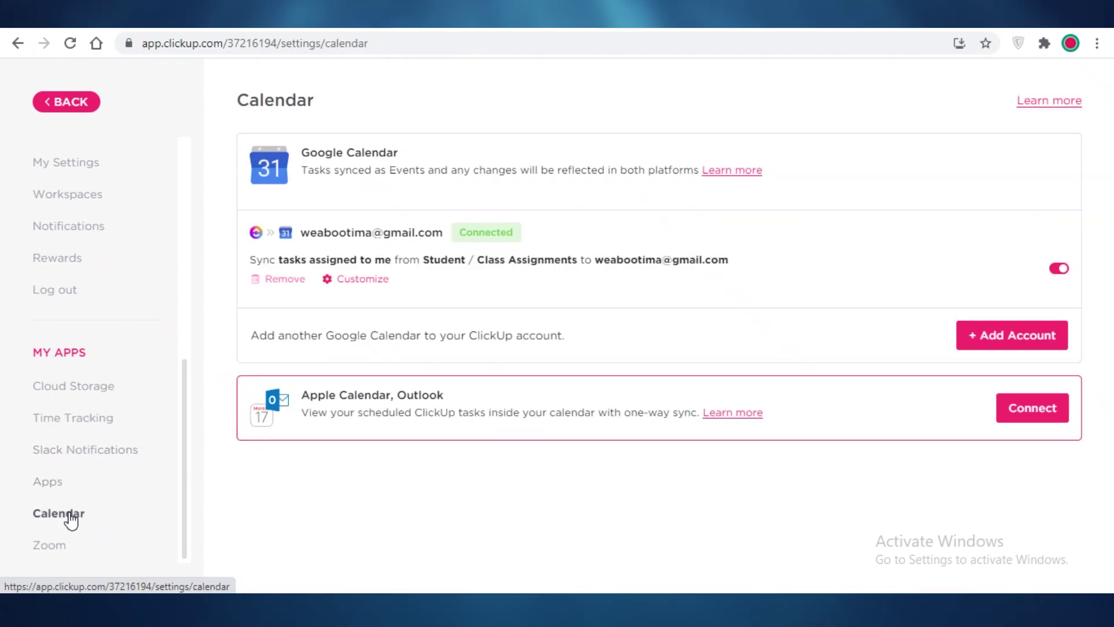